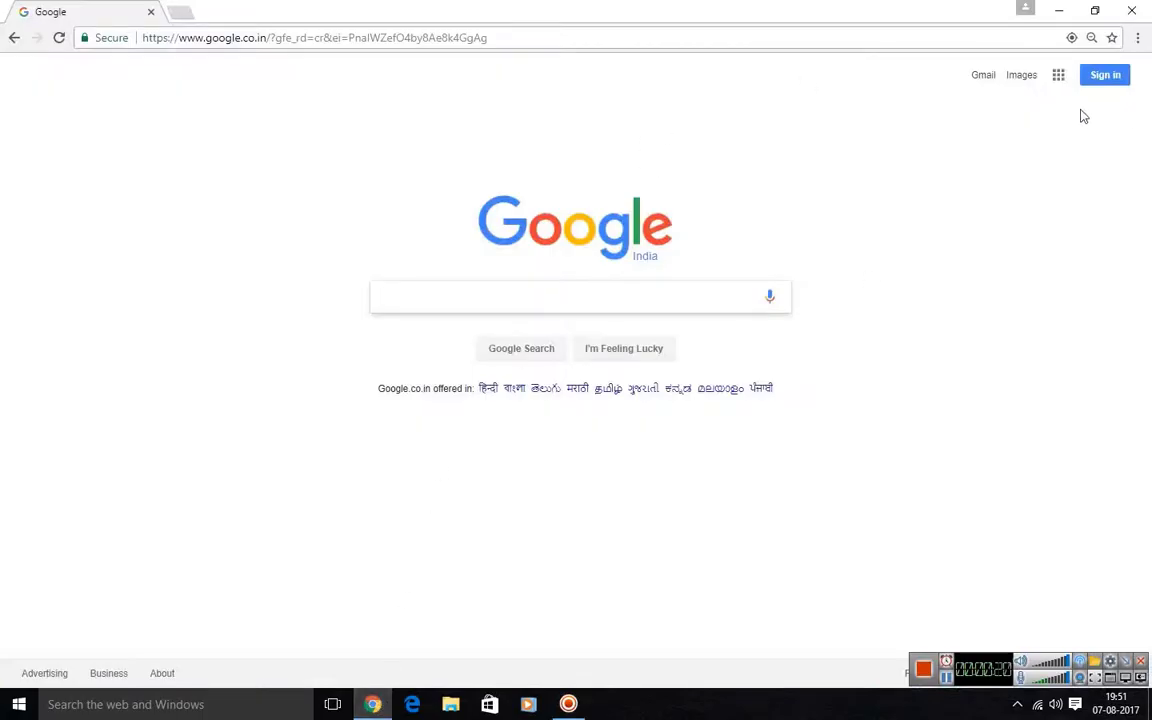
Step: Sign in to Google with the Tuition Junction account using its saved account password
left_click(1098, 83)
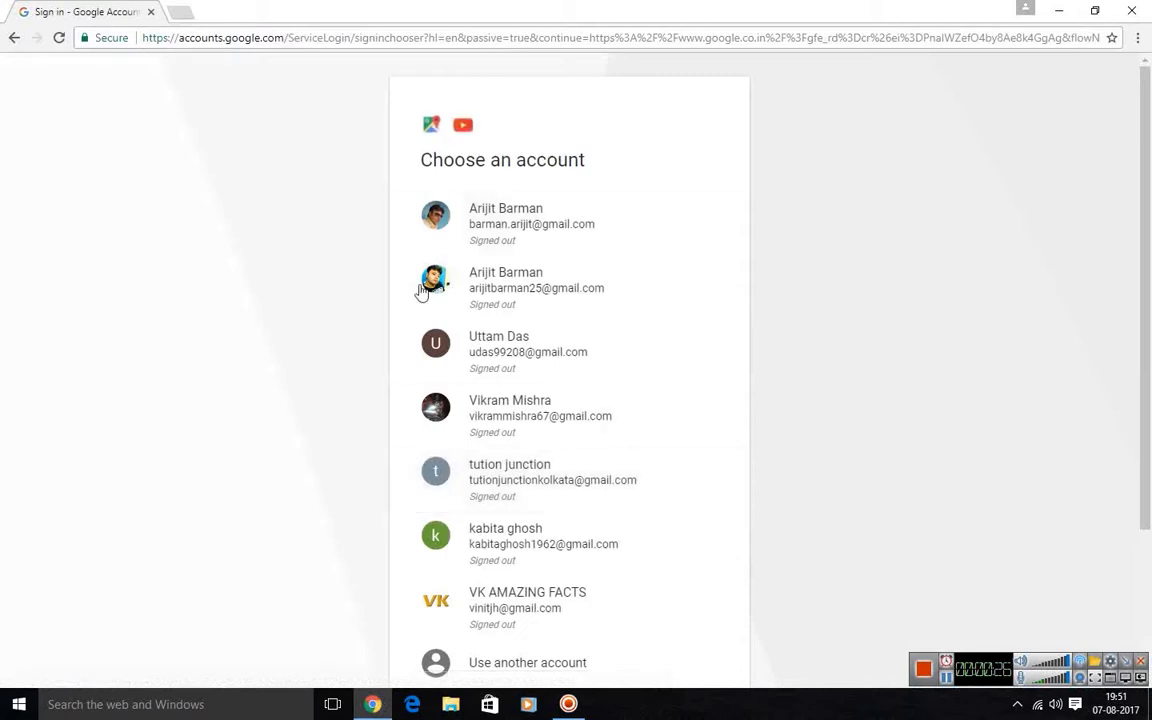
left_click(528, 478)
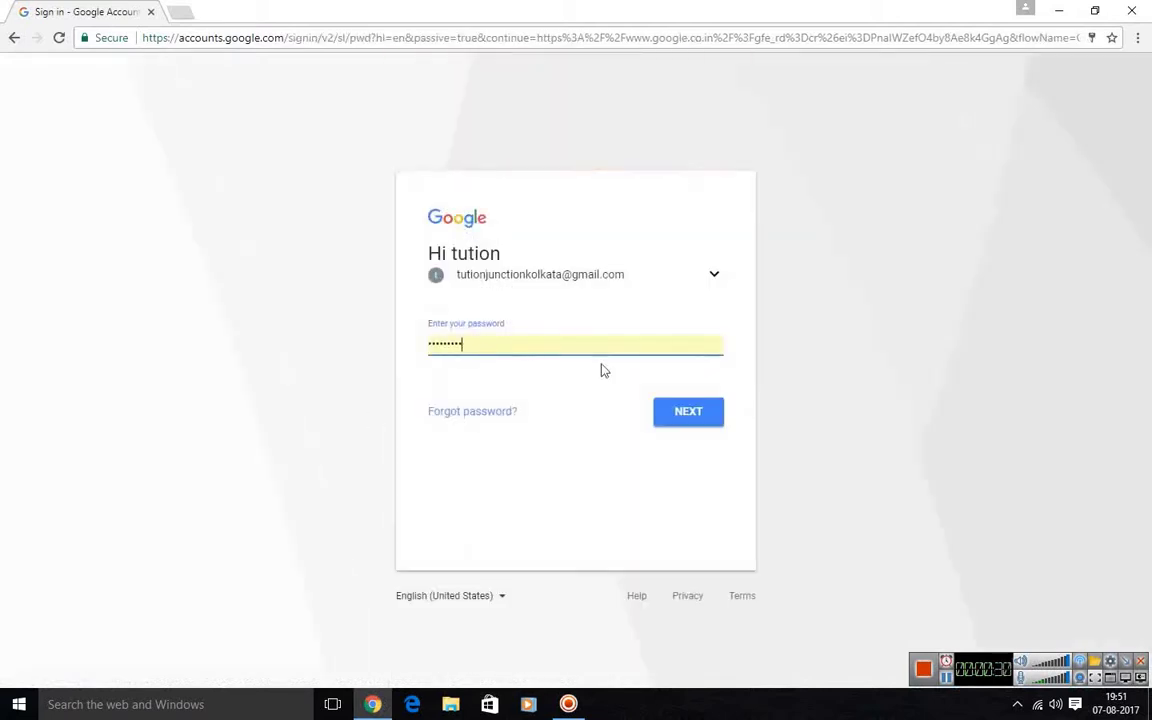
left_click(708, 422)
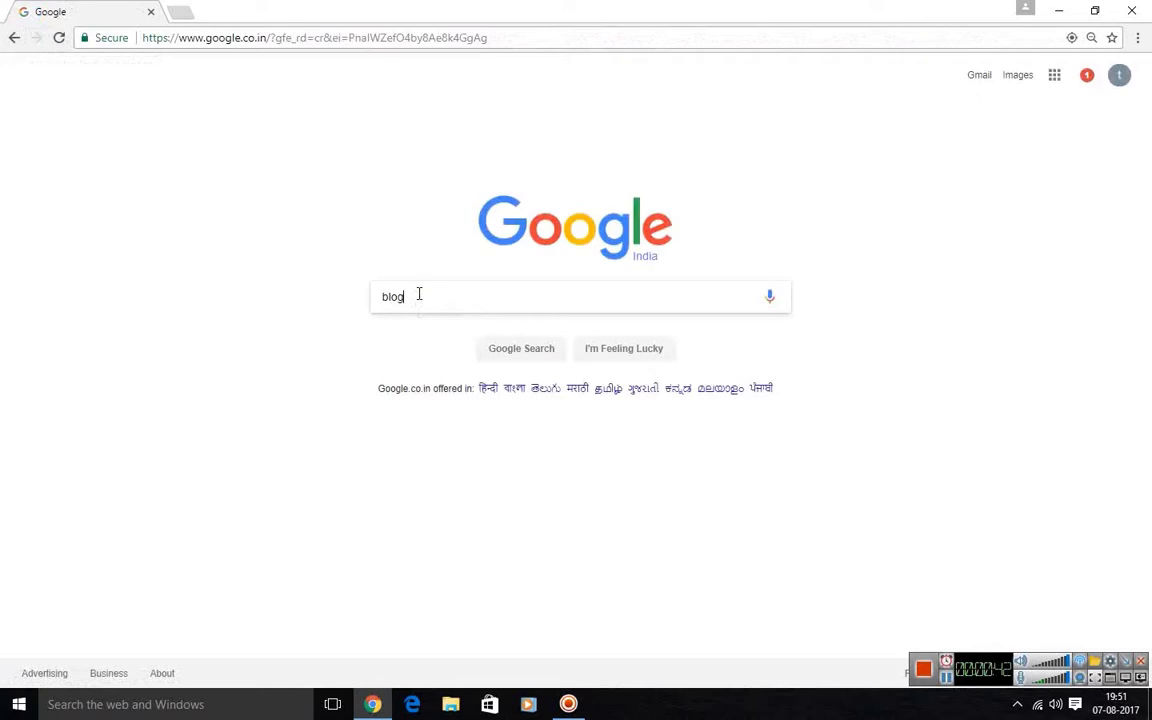
Step: Search Google for "blogger" and open the Blogger.com result
type("ger")
left_click(539, 351)
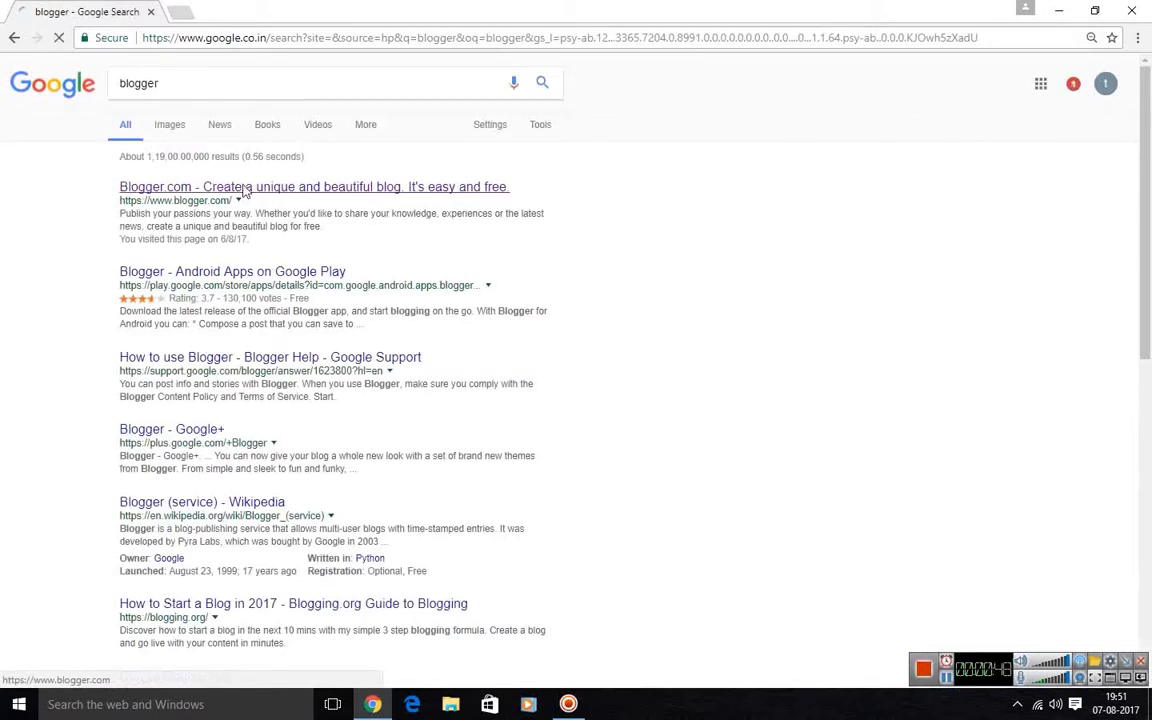
left_click(243, 190)
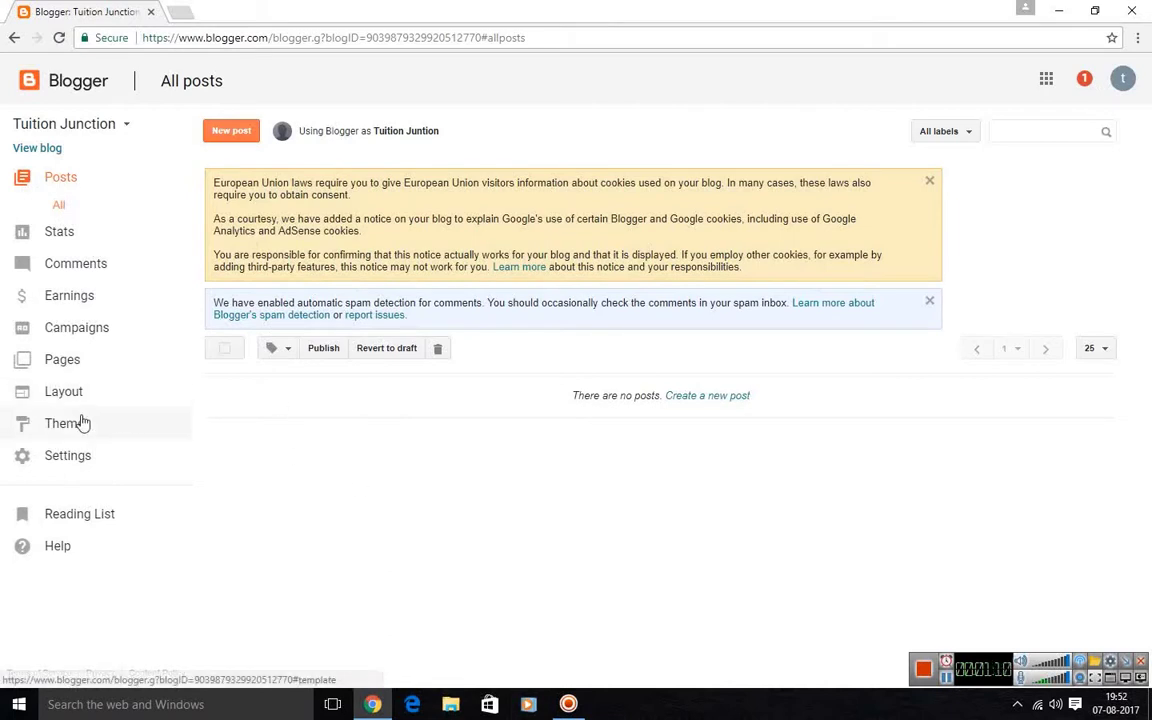
Step: Check the Tuition Junction blog's Earnings page, view the live blog from its posts page, and close the blog
left_click(62, 300)
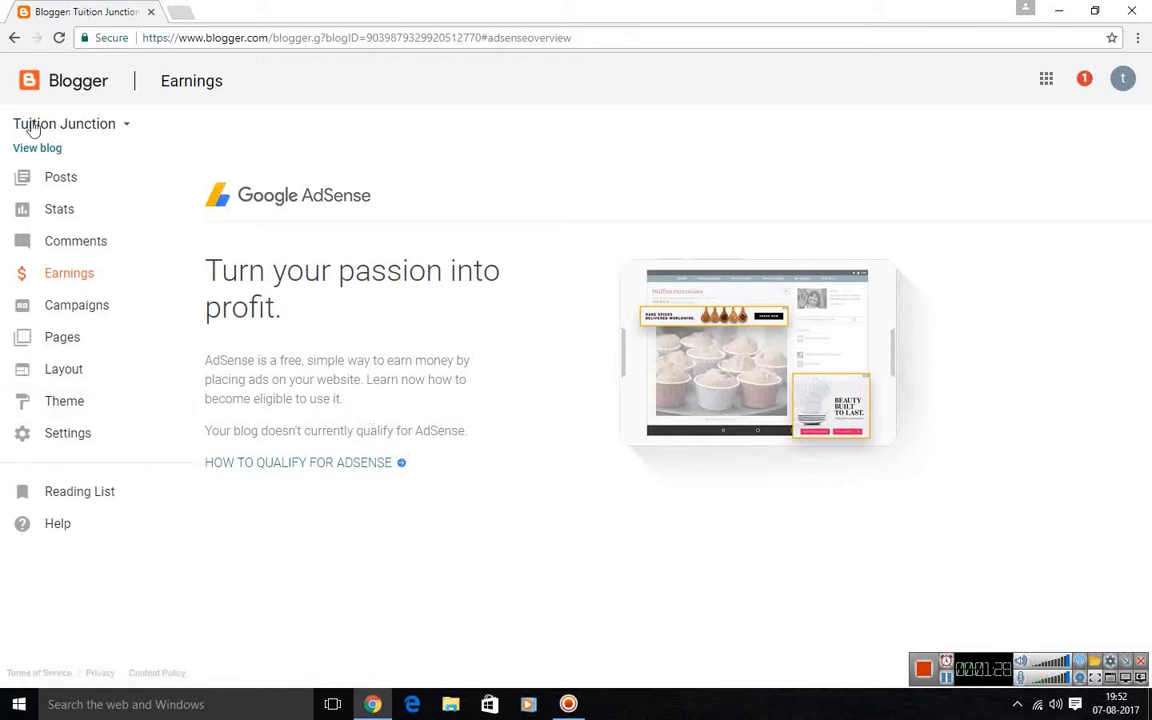
left_click(62, 179)
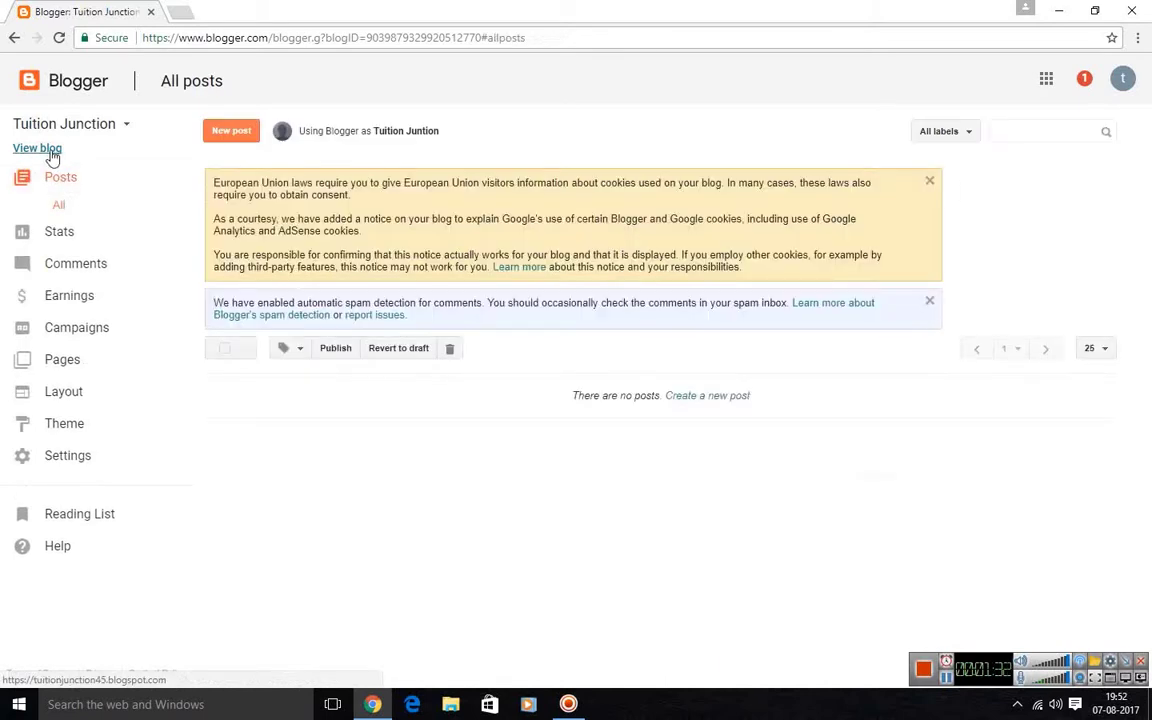
left_click(37, 148)
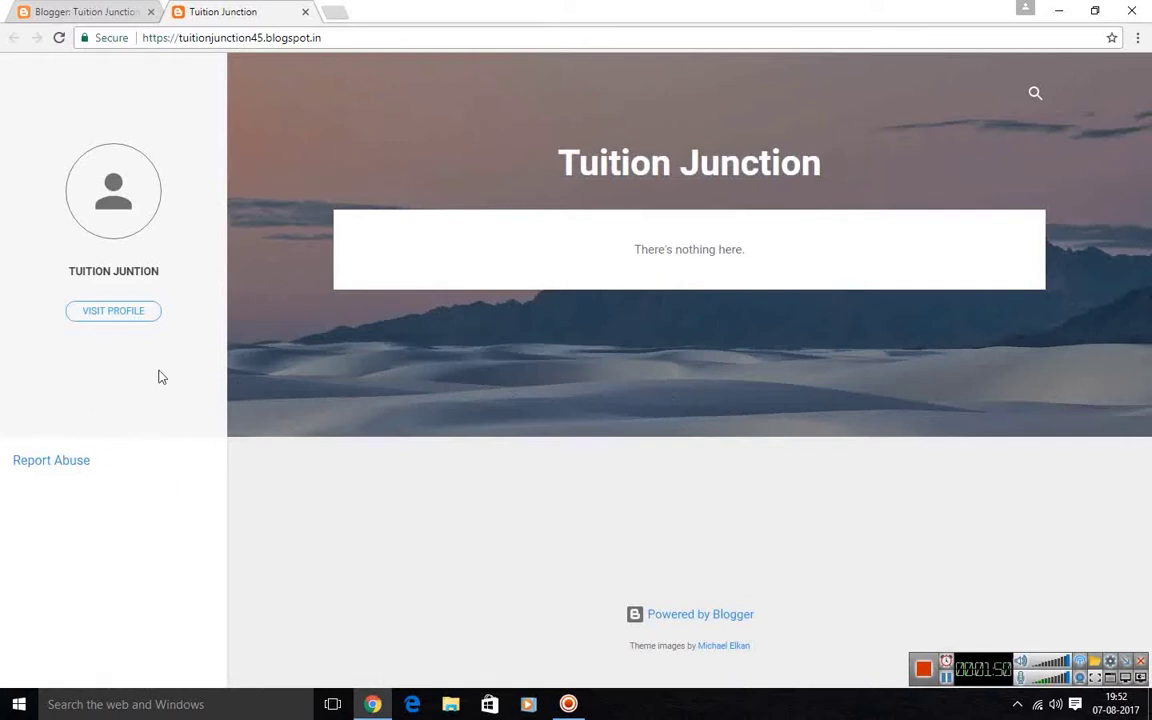
left_click(305, 13)
Step: Replace the Blogger page with a fresh Google home page and sign out of the Tuition Junction account
left_click(181, 15)
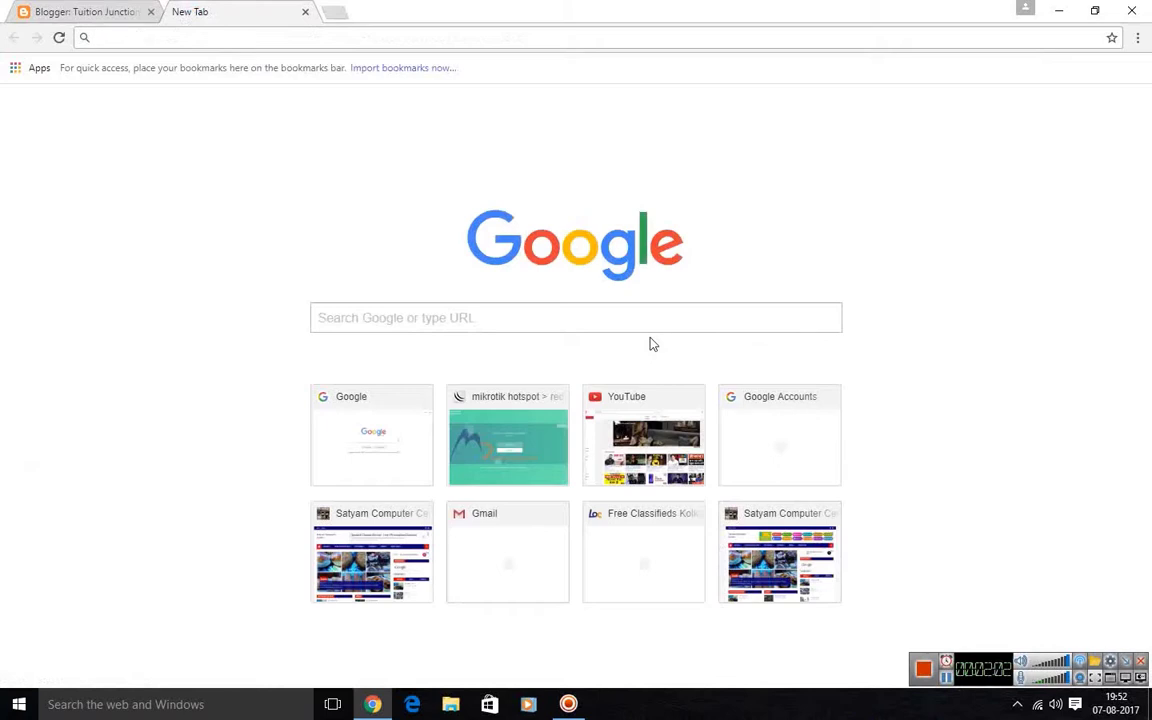
left_click(126, 14)
left_click(150, 12)
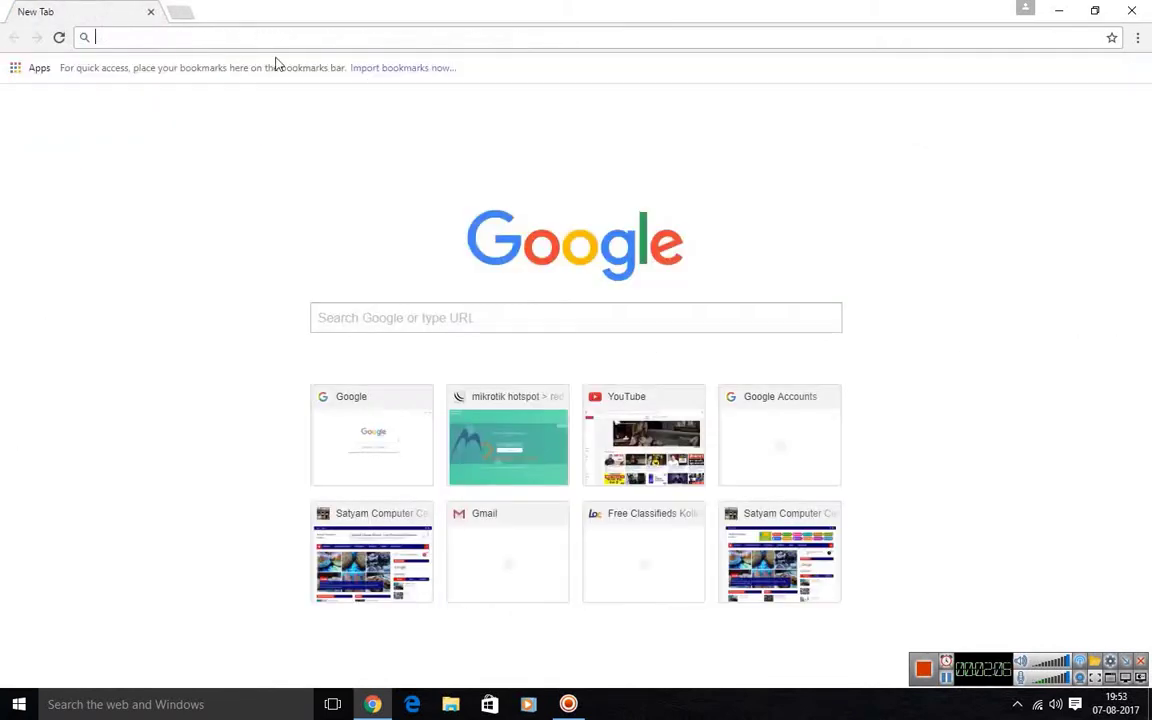
left_click(391, 458)
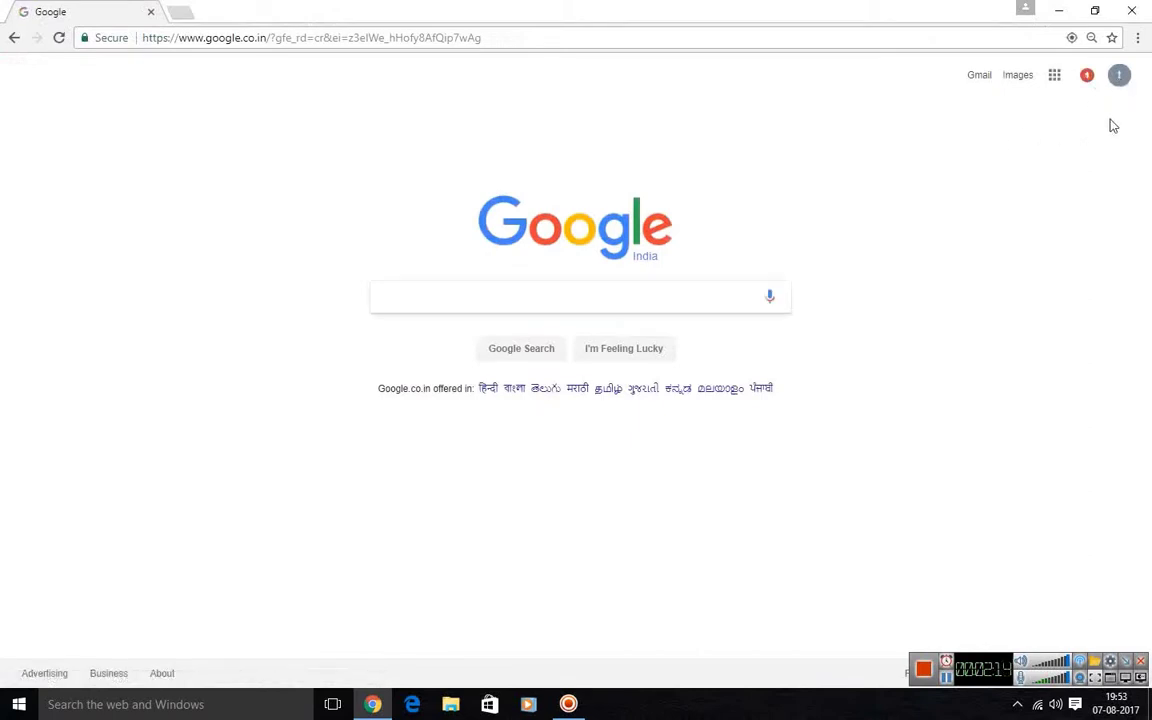
left_click(1121, 80)
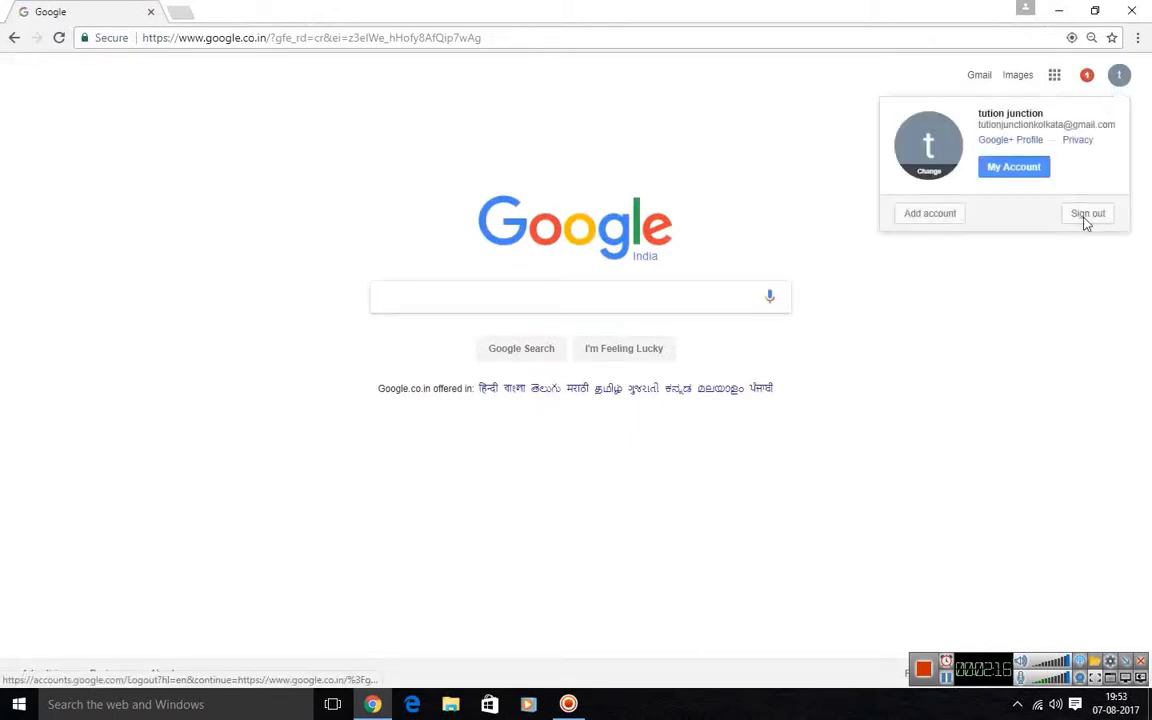
left_click(1084, 219)
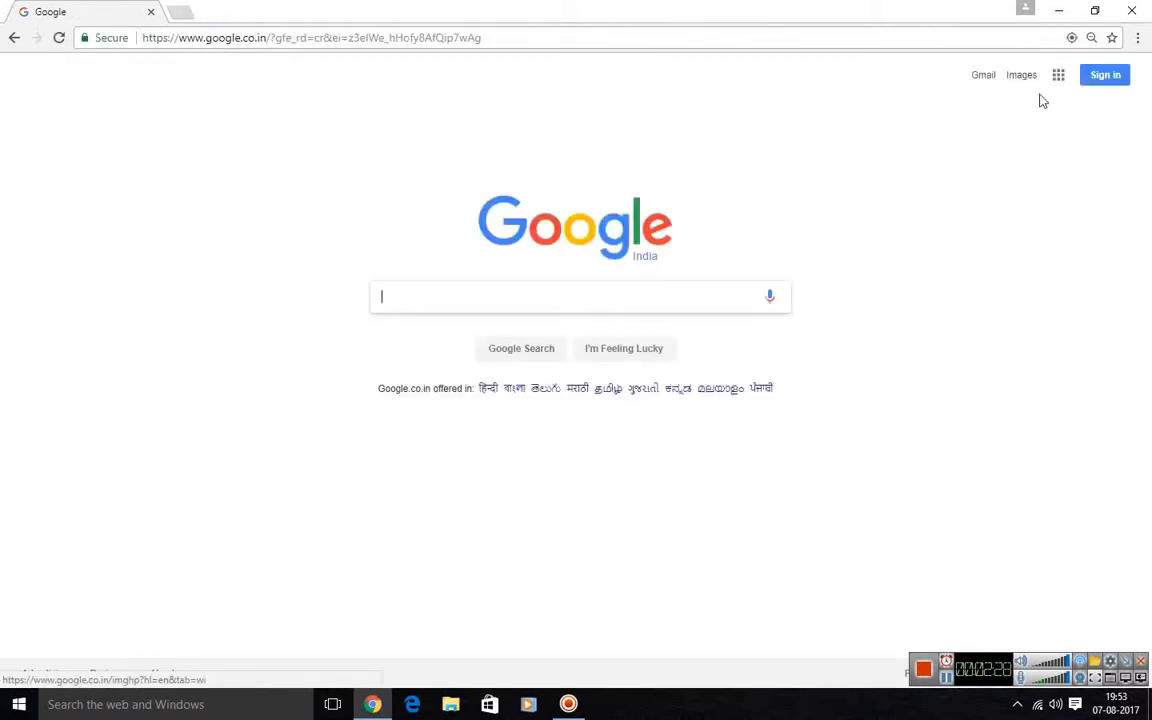
Step: Sign in to Gmail with the second listed account, entering the account password
left_click(985, 78)
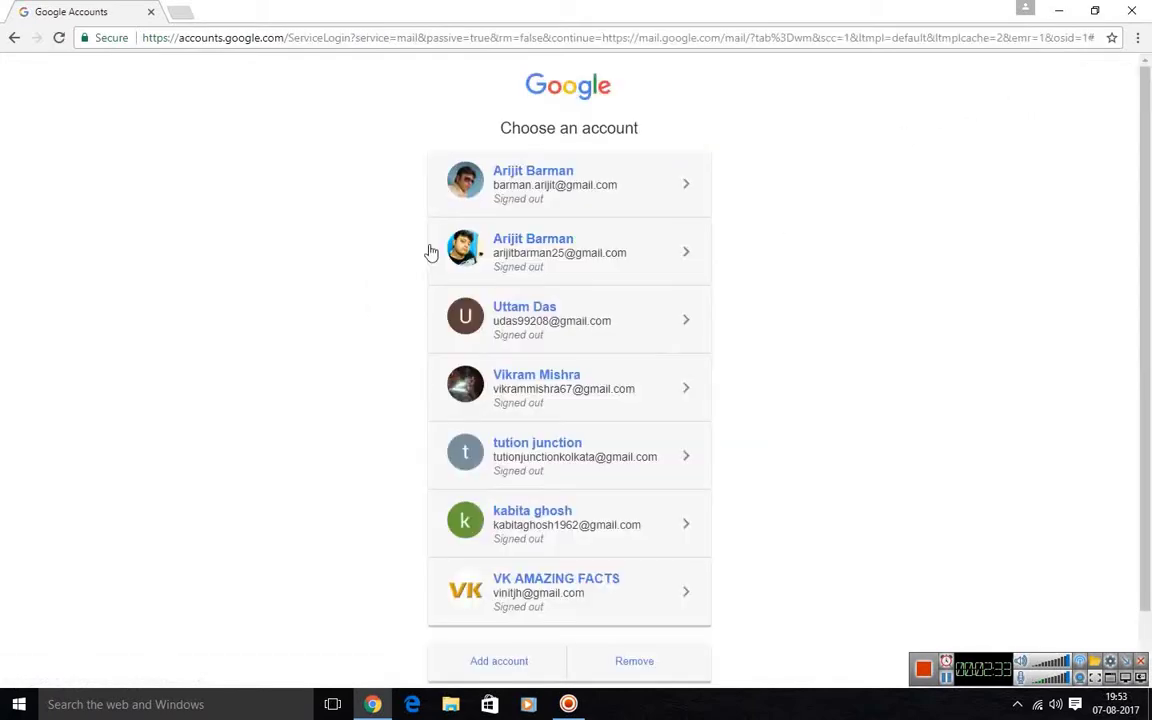
left_click(515, 262)
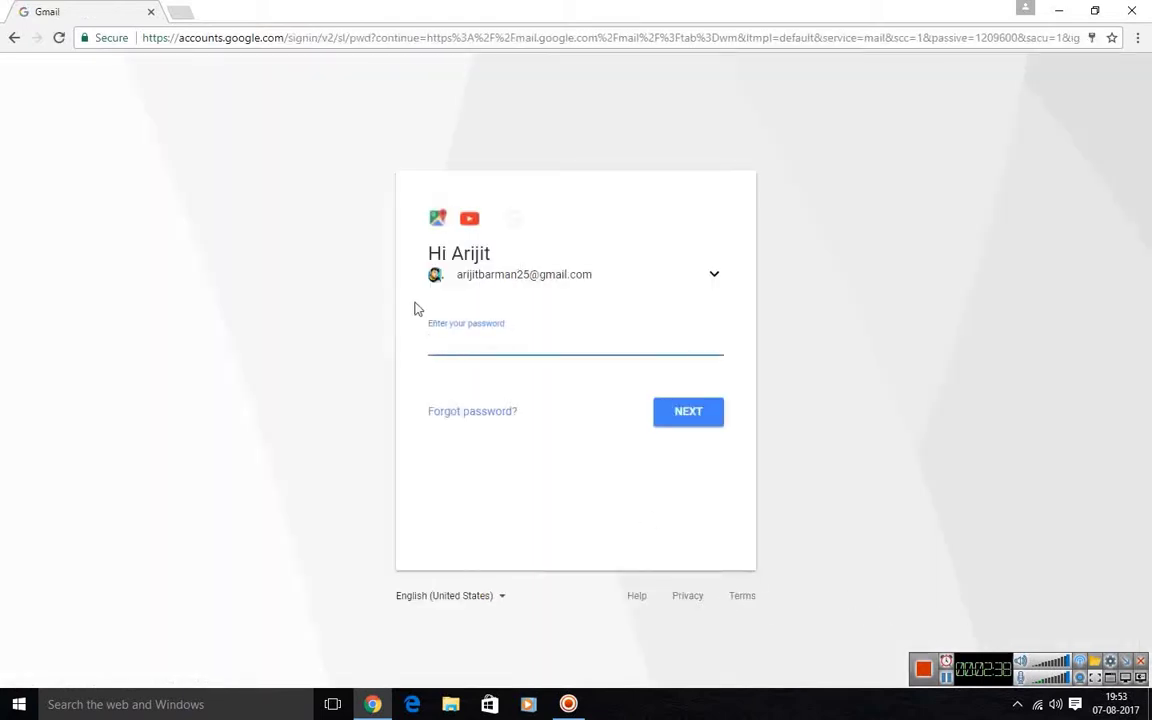
left_click(474, 344)
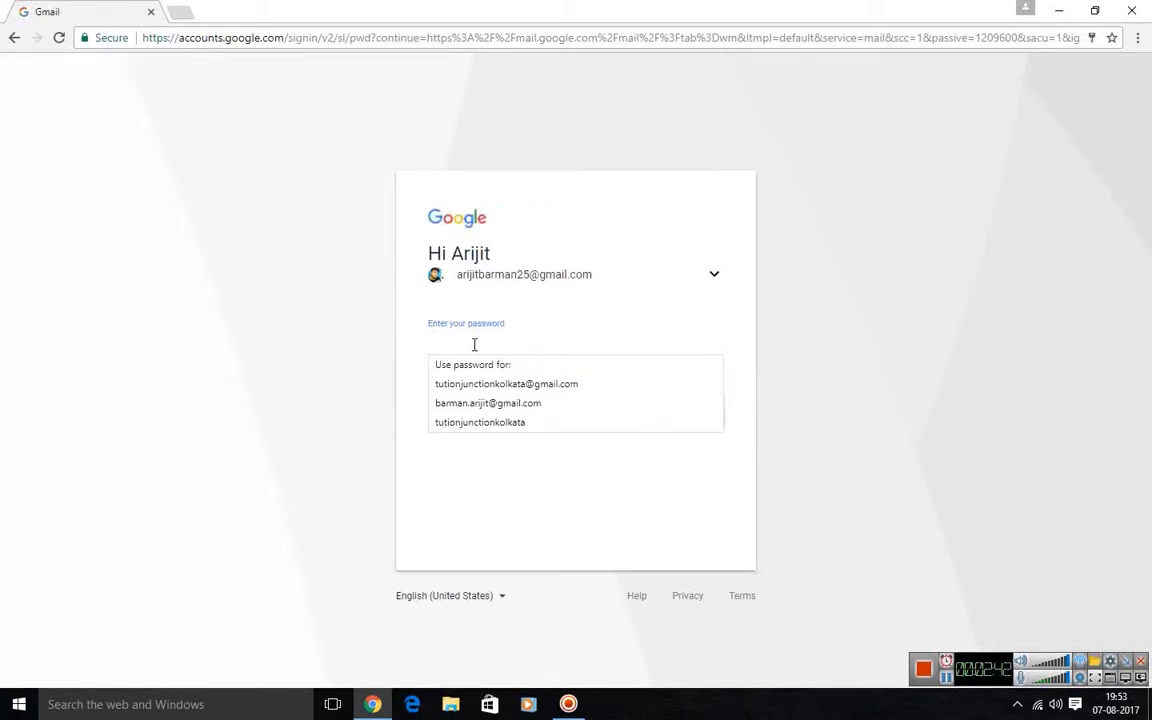
type("•")
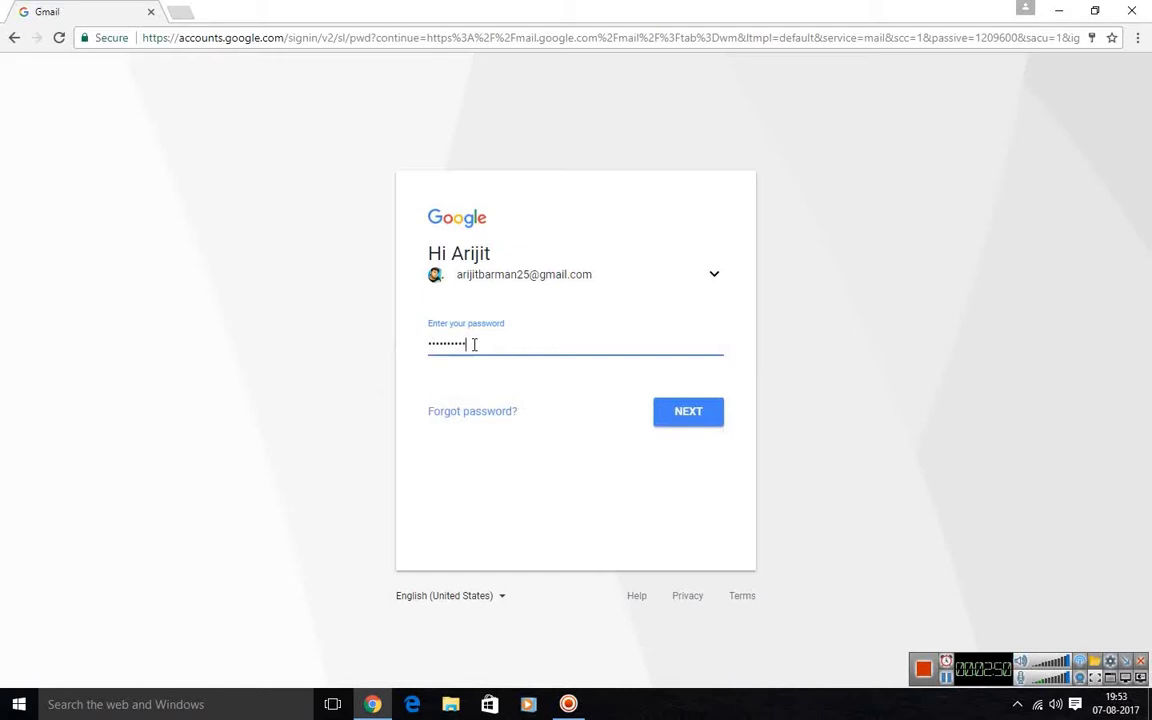
left_click(684, 413)
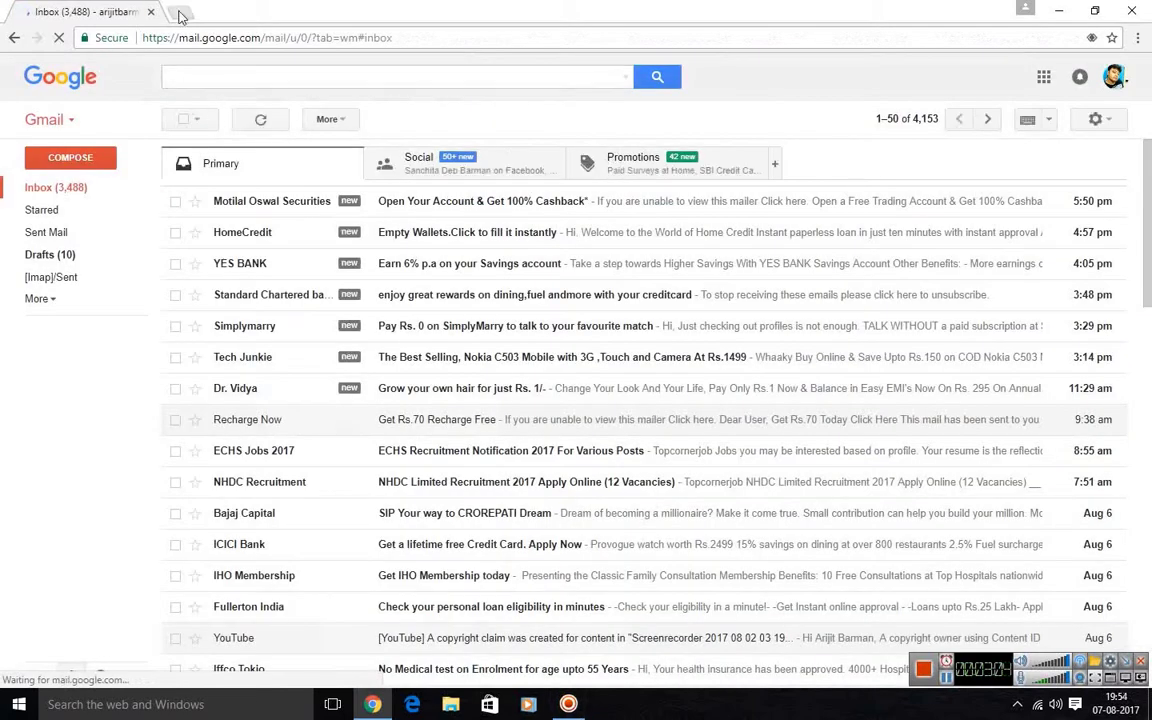
Step: Open Google in a new tab, search for "adsense" and open the Google AdSense India start page
key("ctrl+t")
left_click(370, 440)
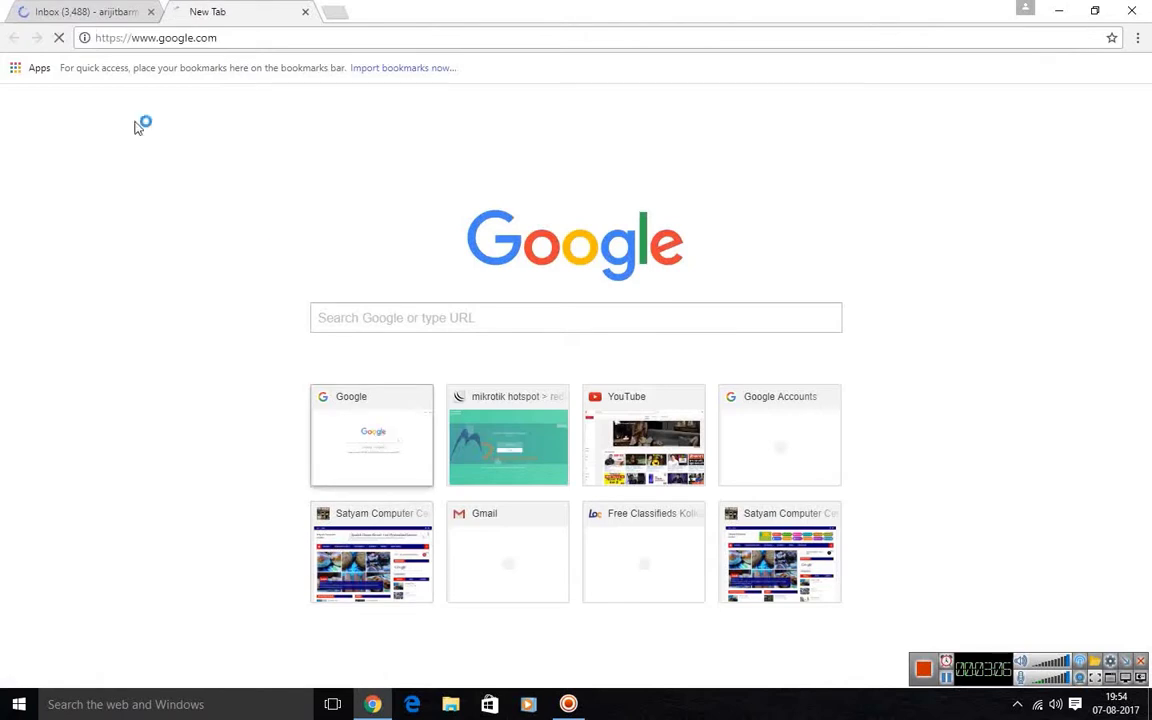
left_click(116, 14)
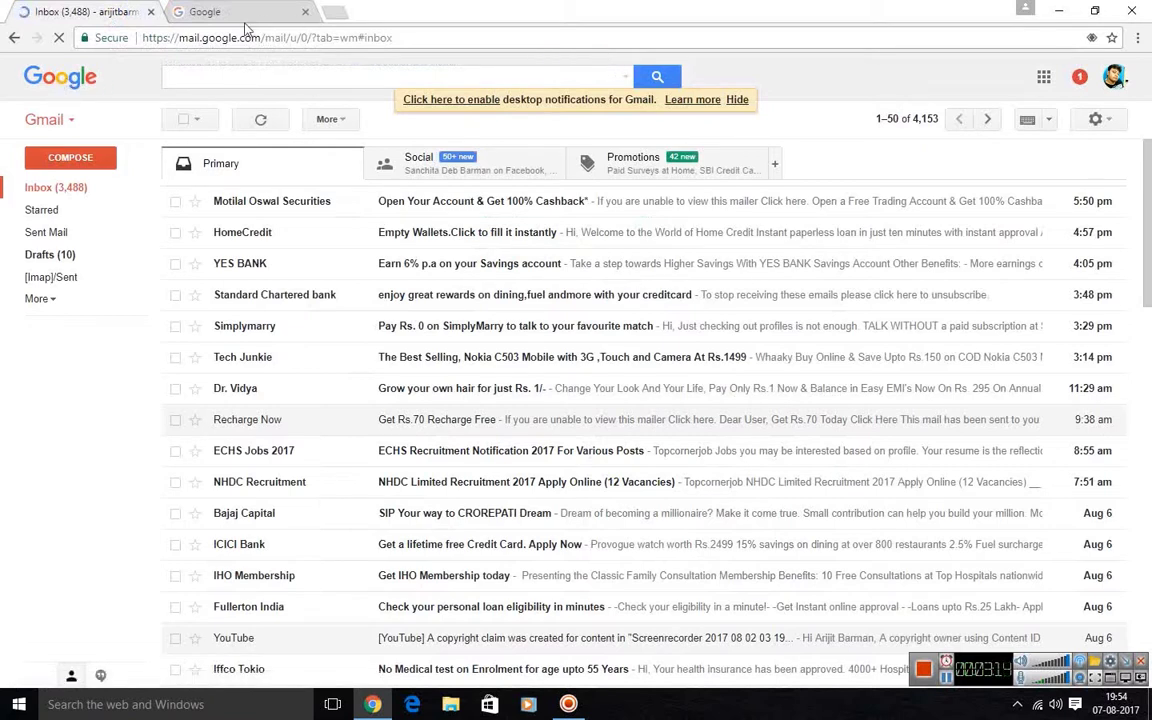
left_click(209, 18)
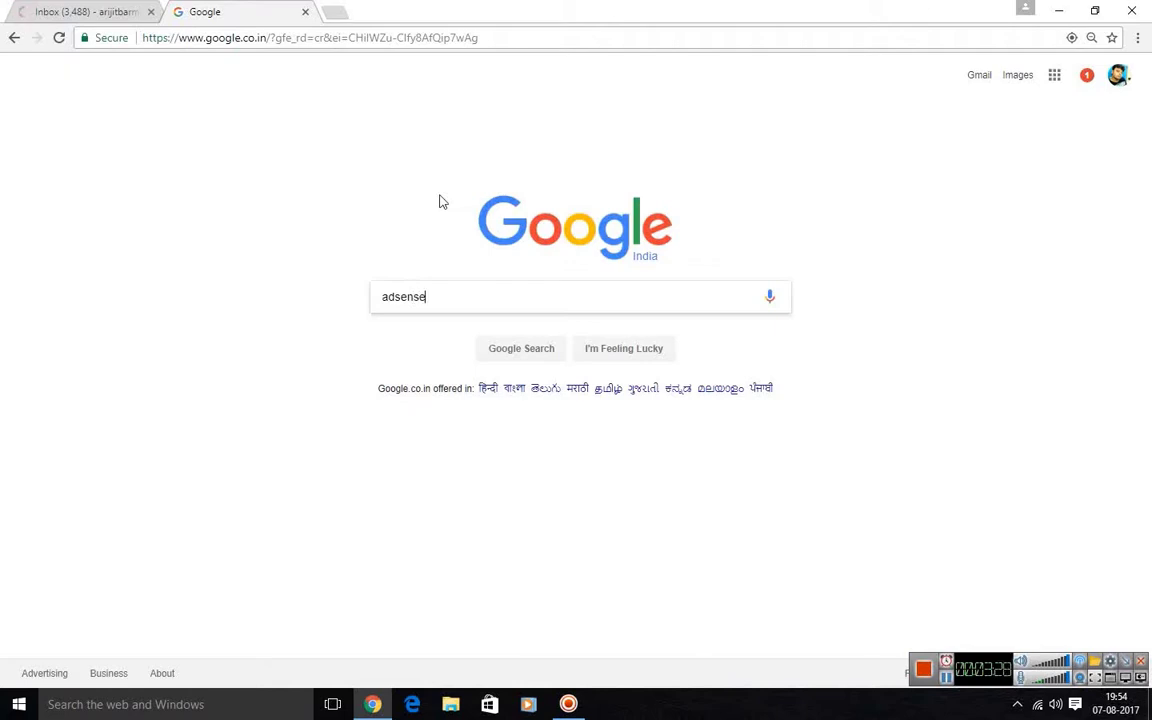
left_click(521, 349)
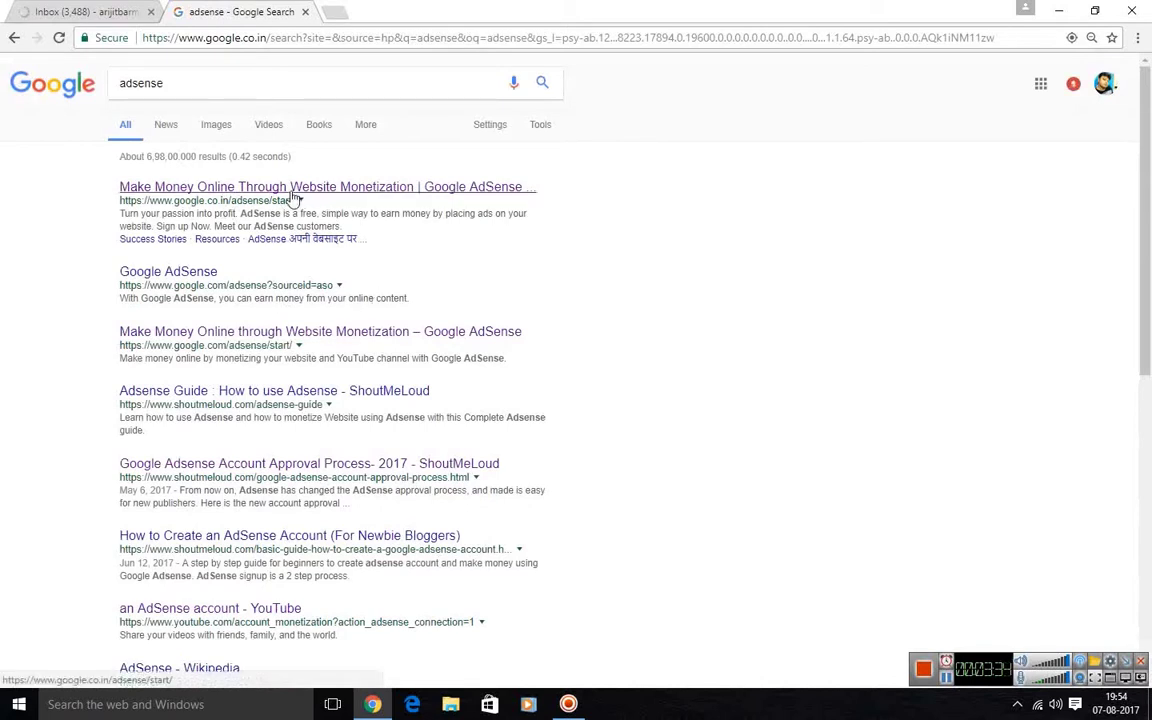
left_click(291, 194)
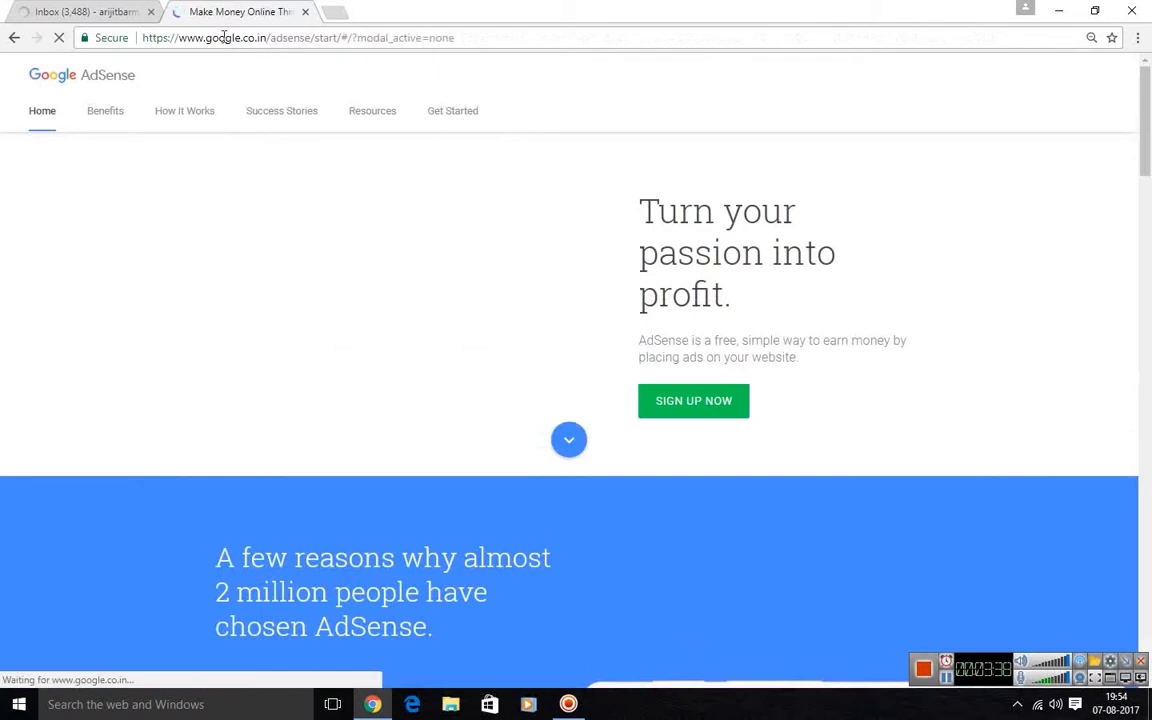
Step: Sign in to Google AdSense with the account already signed in to Gmail
left_click(119, 14)
left_click(235, 12)
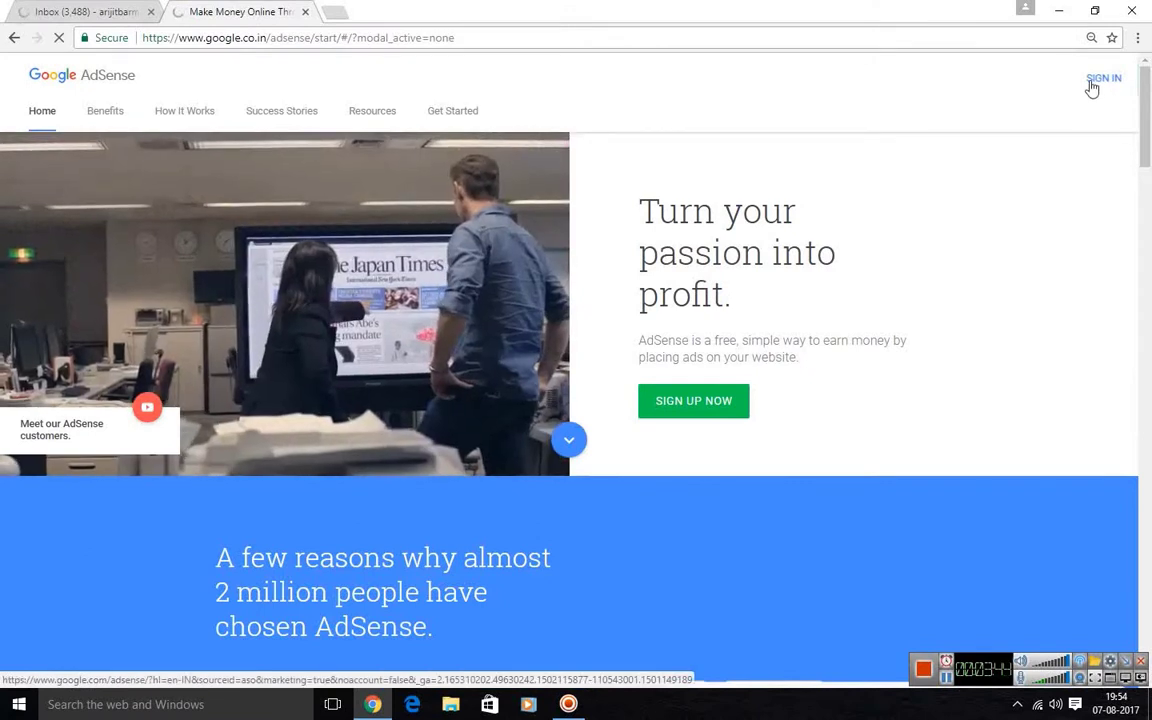
left_click(1094, 87)
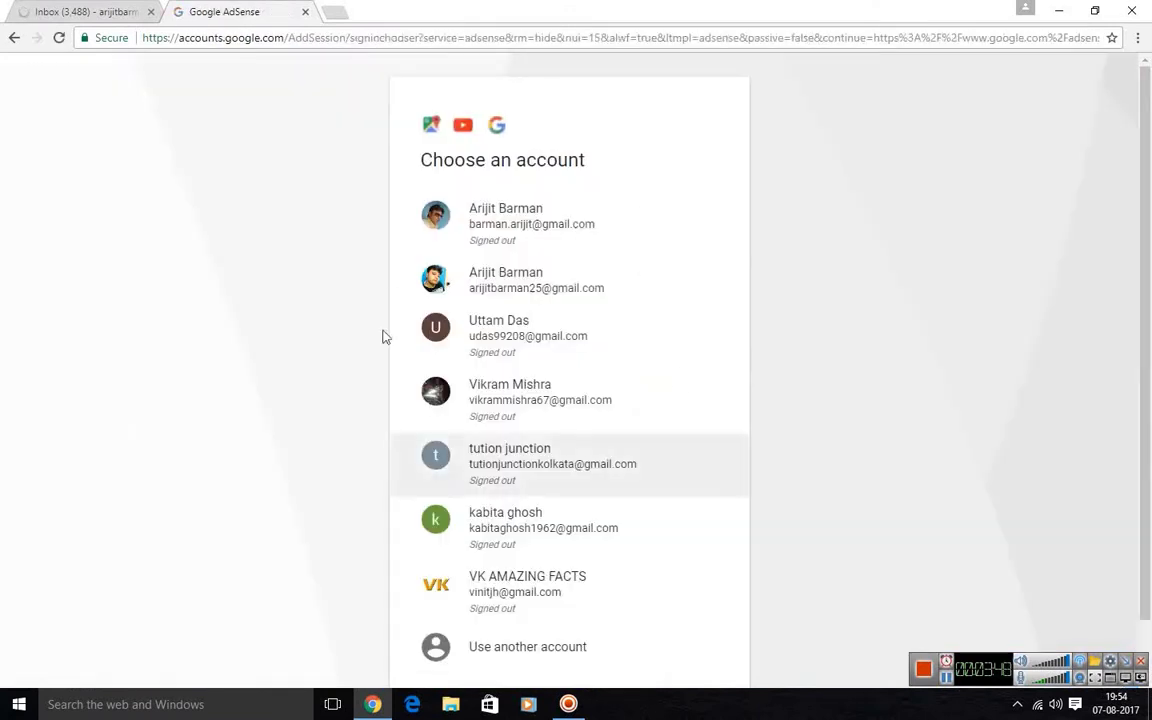
left_click(517, 280)
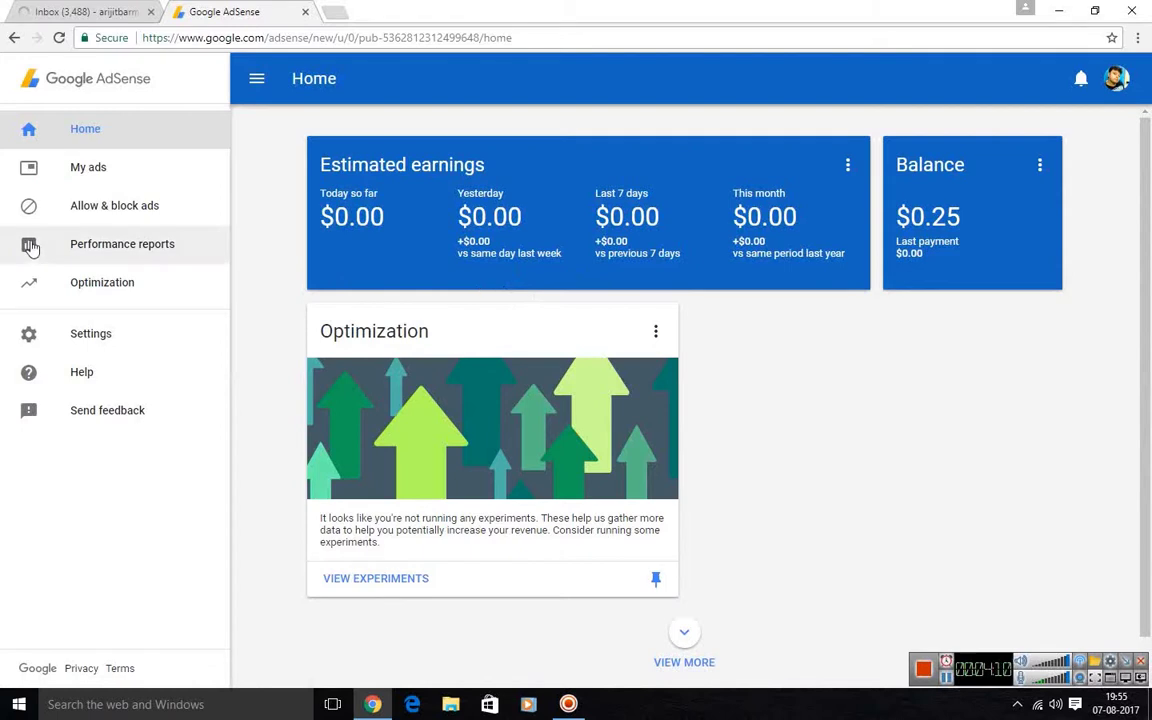
Step: Create a text & display ad unit named Slider with the Responsive automatic size, then save it and get its code
left_click(88, 175)
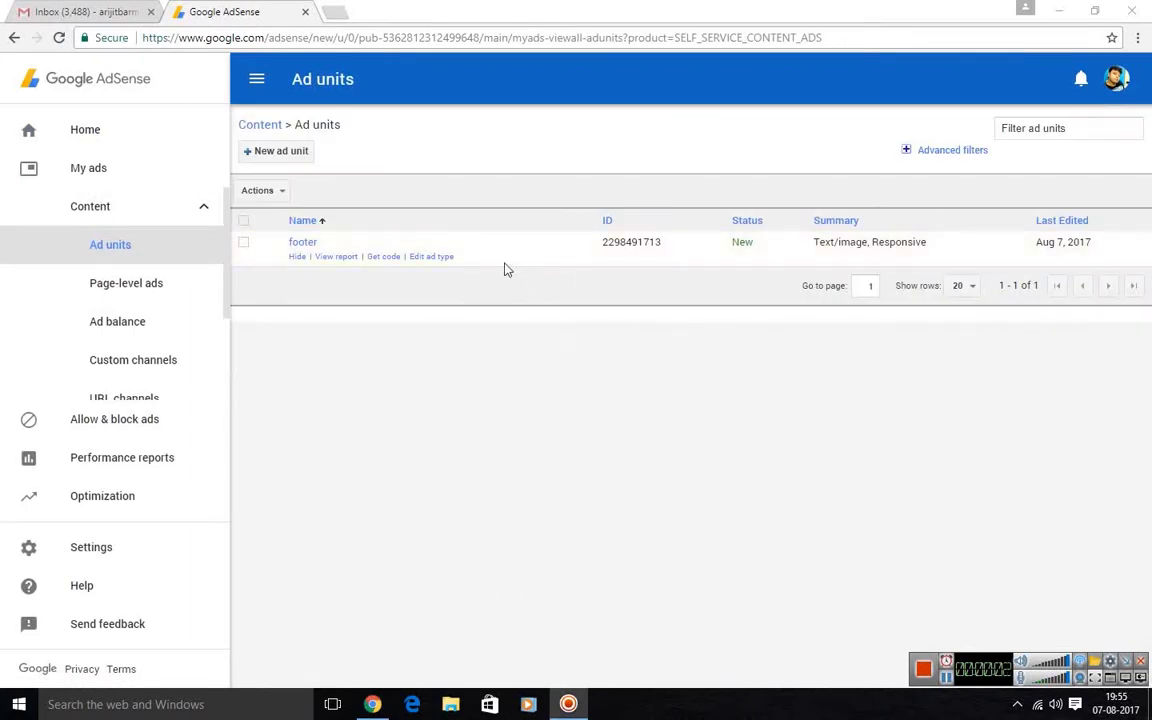
left_click(277, 155)
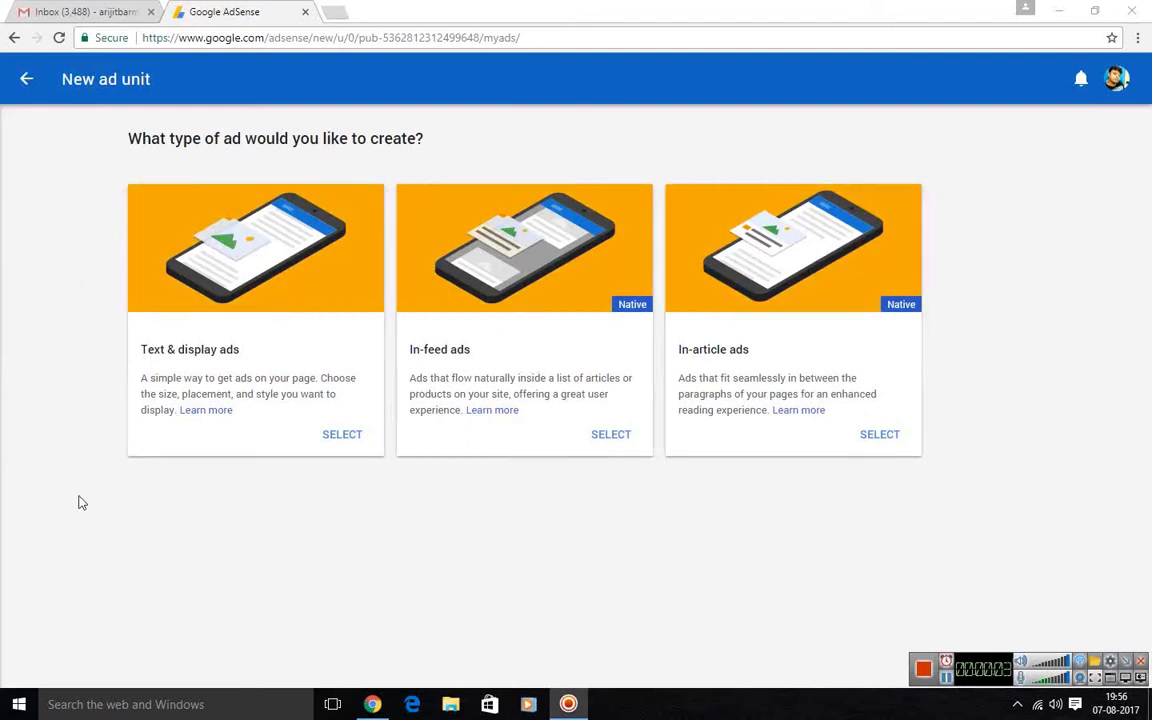
left_click(344, 437)
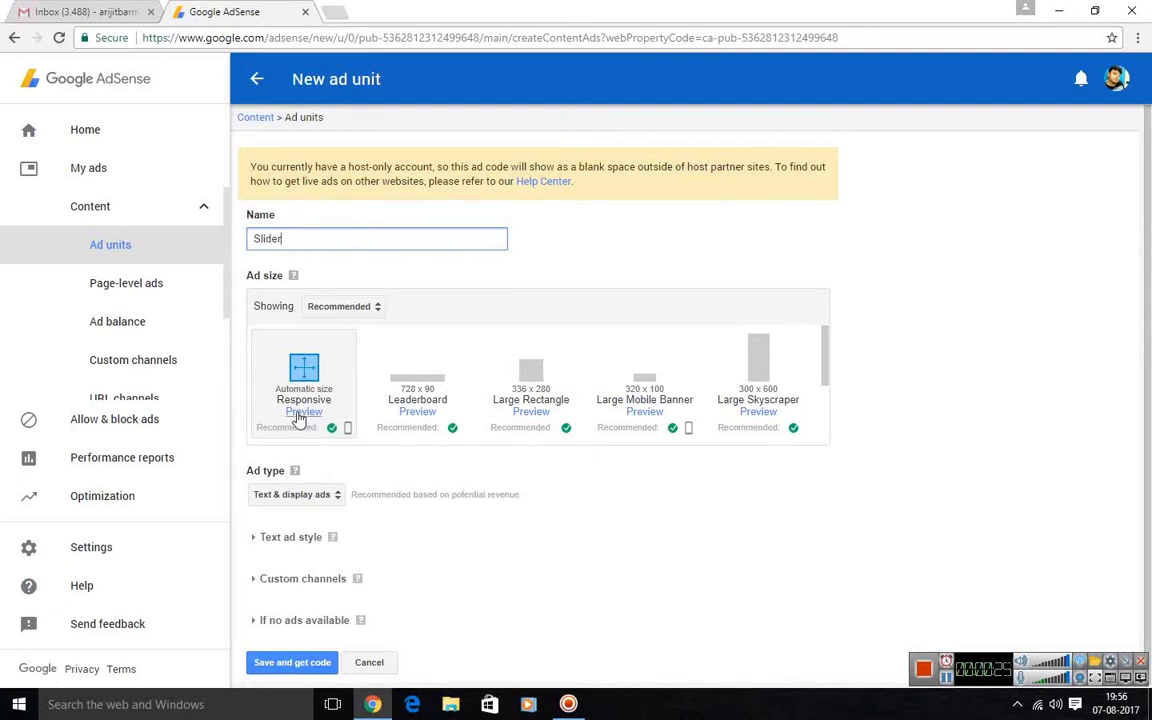
scroll(1149, 318, "down", 1)
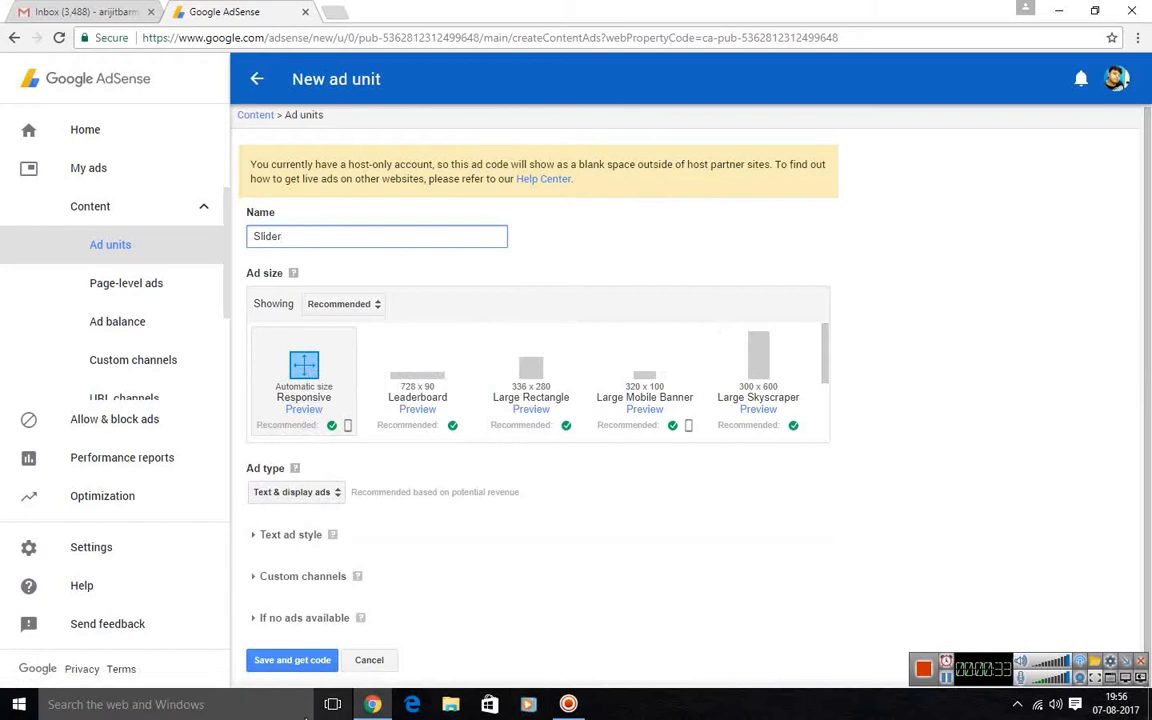
left_click(292, 661)
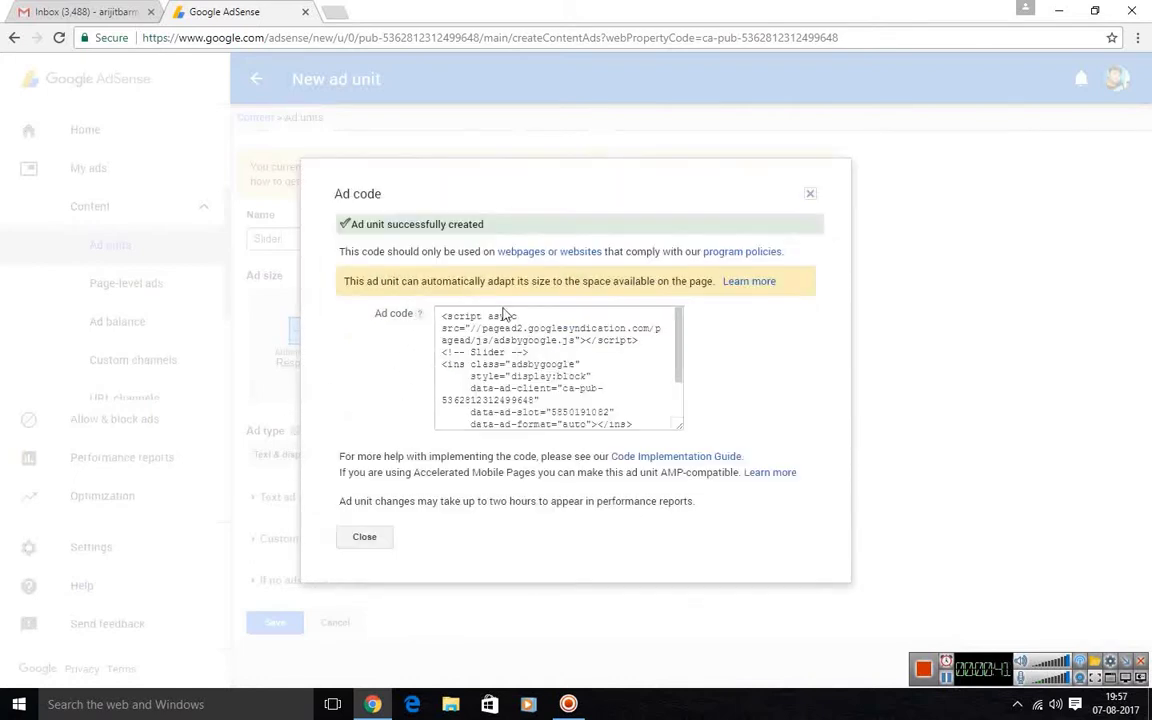
Step: Copy the full ad code of the Slider ad unit and dismiss the code window
left_click(530, 380)
key("ctrl+c")
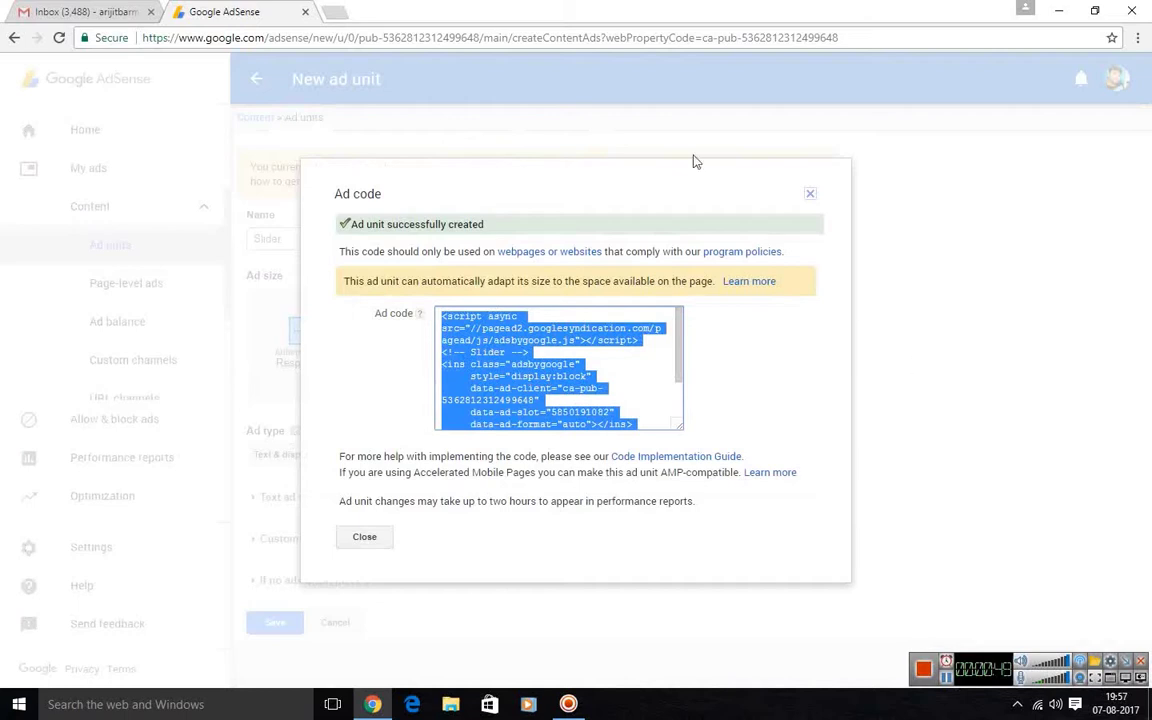
left_click(366, 540)
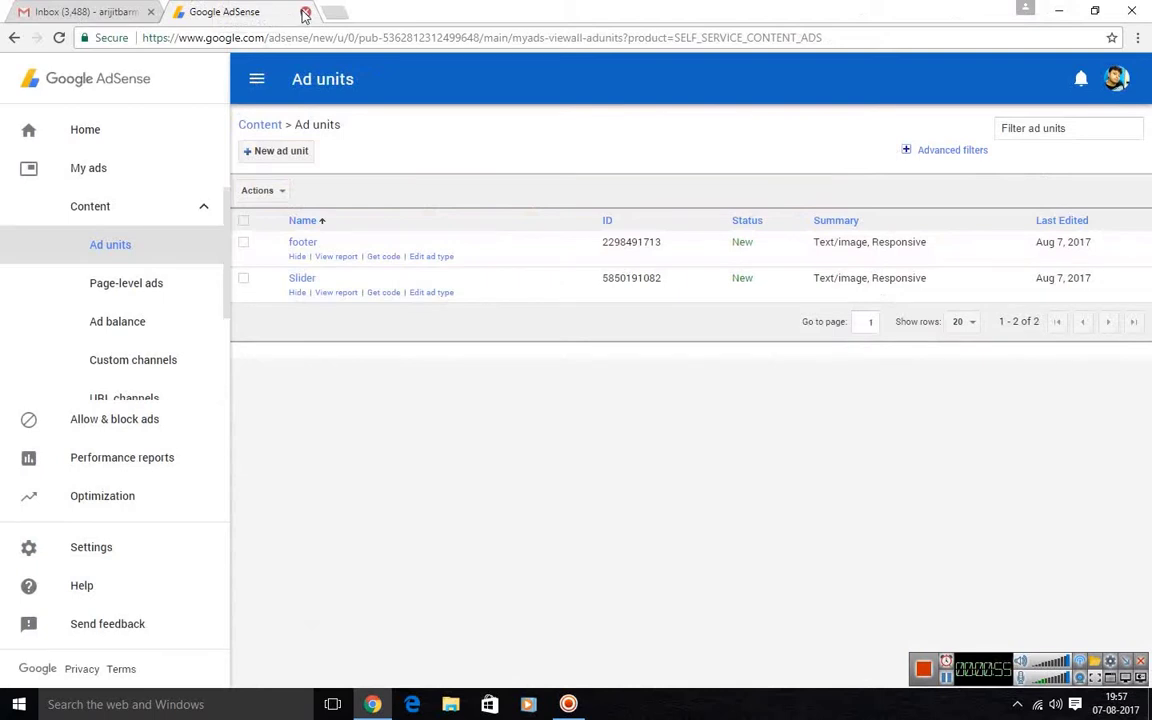
Step: Return to the AdSense home page and close the Gmail inbox
left_click(84, 132)
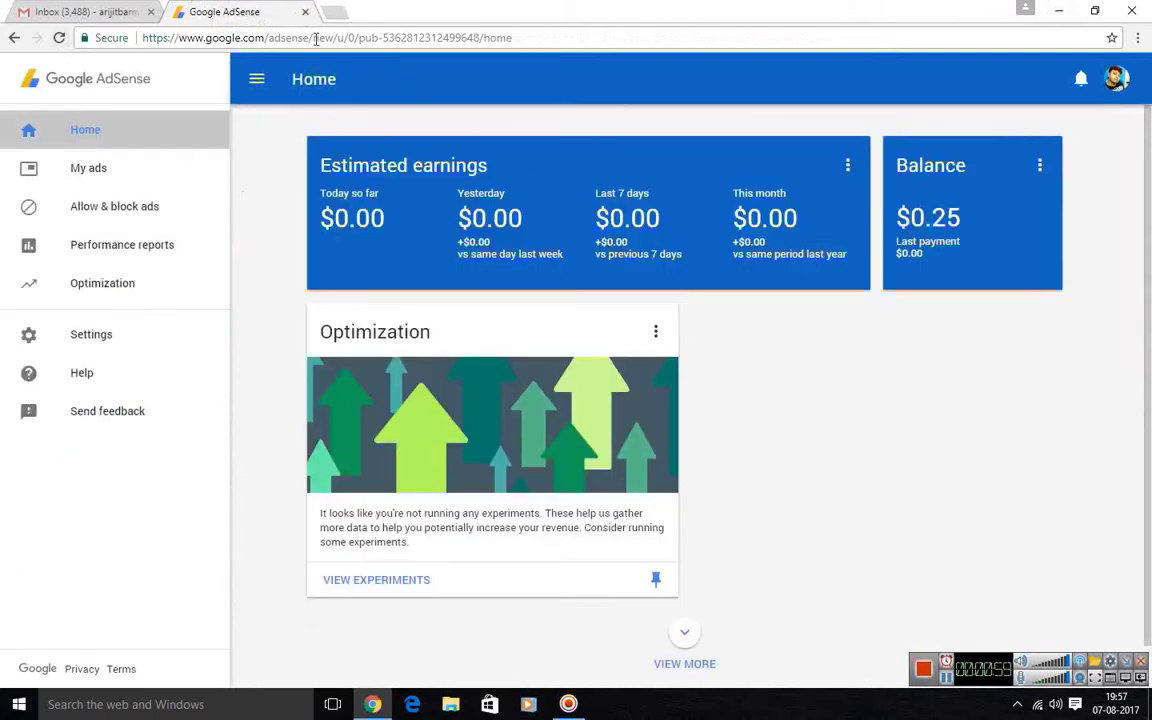
left_click(151, 12)
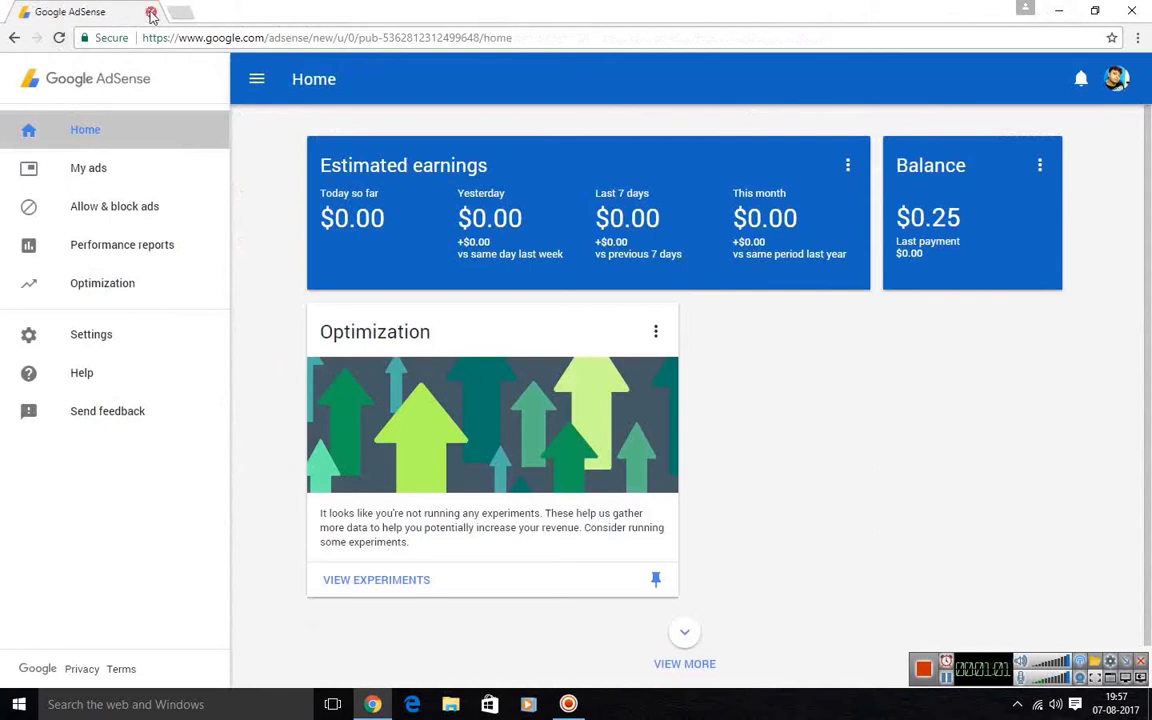
Step: Open the Google home page in place of AdSense and sign out of the current Google account
left_click(166, 12)
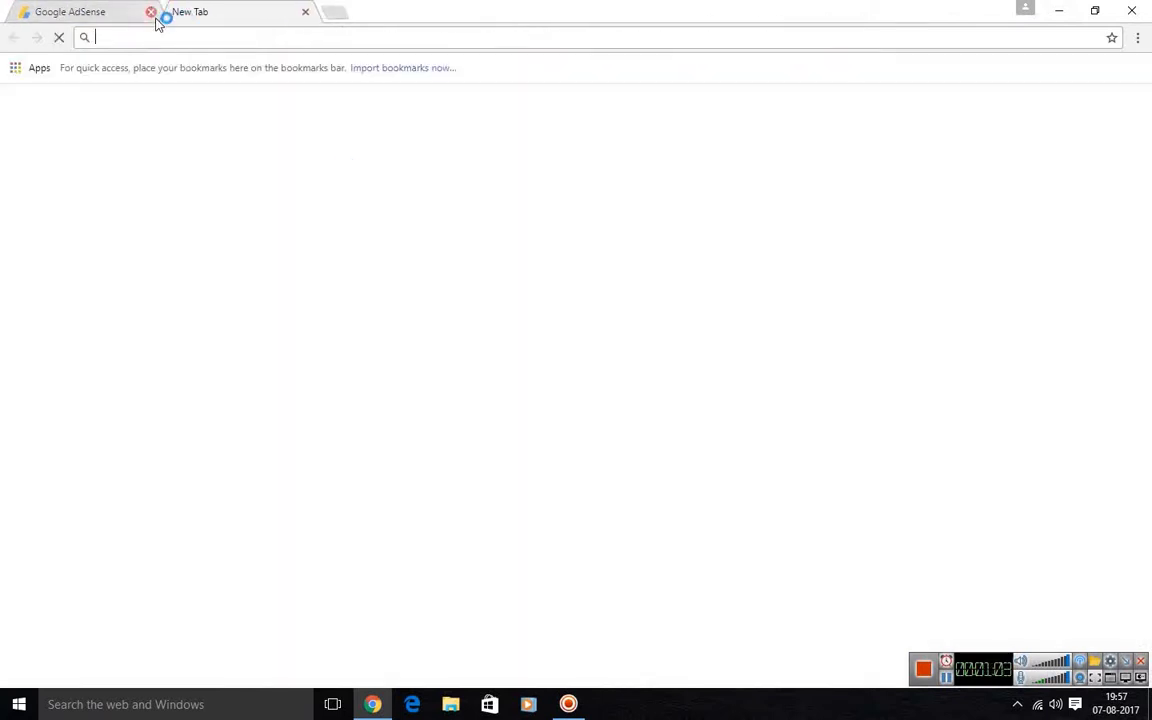
left_click(373, 442)
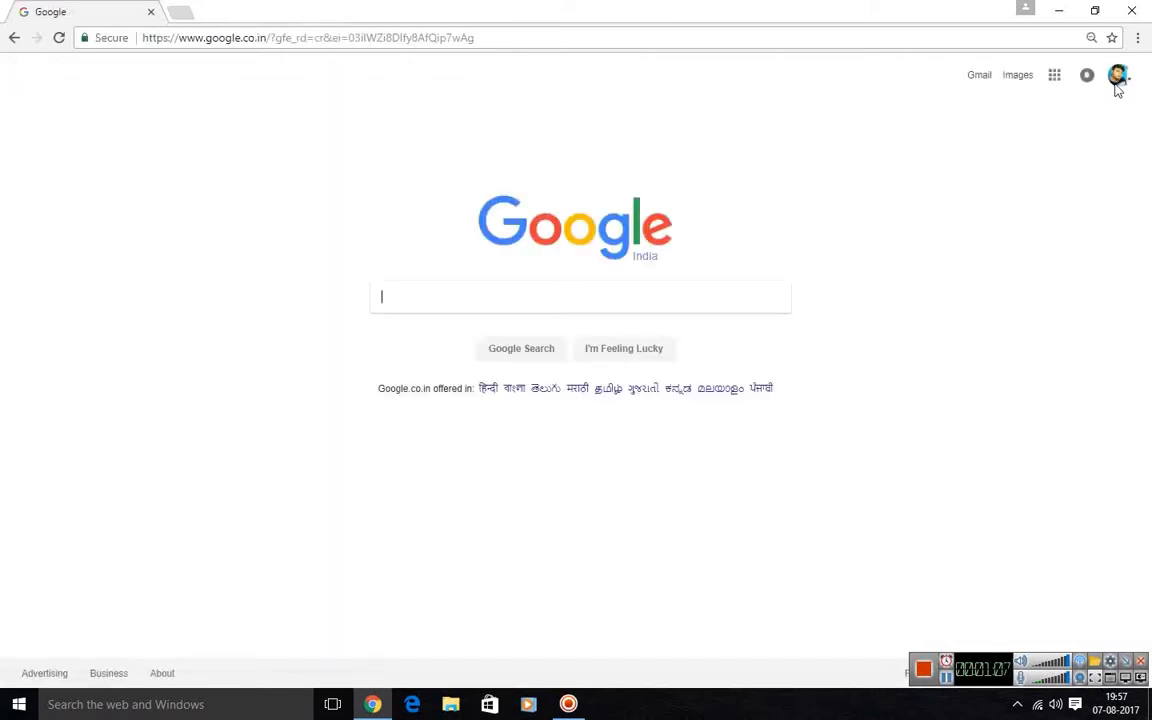
left_click(1117, 77)
left_click(1086, 216)
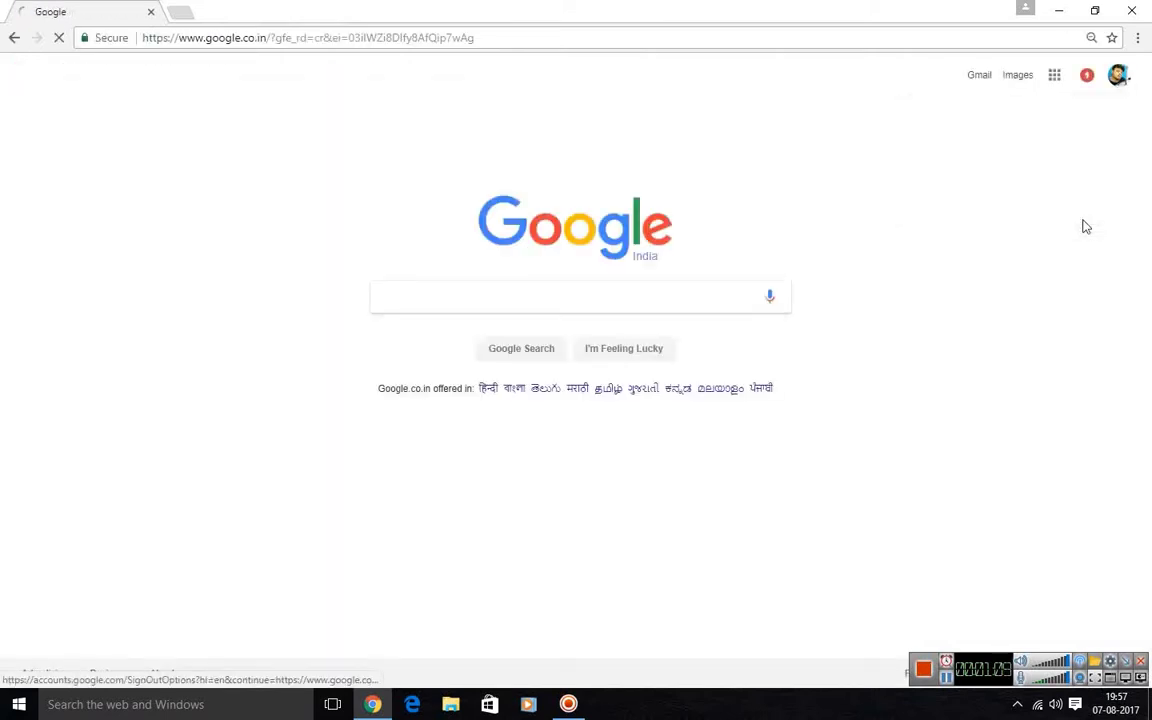
Step: Create a new text document on the desktop, paste the copied Slider ad code into it and save it
left_click(1059, 10)
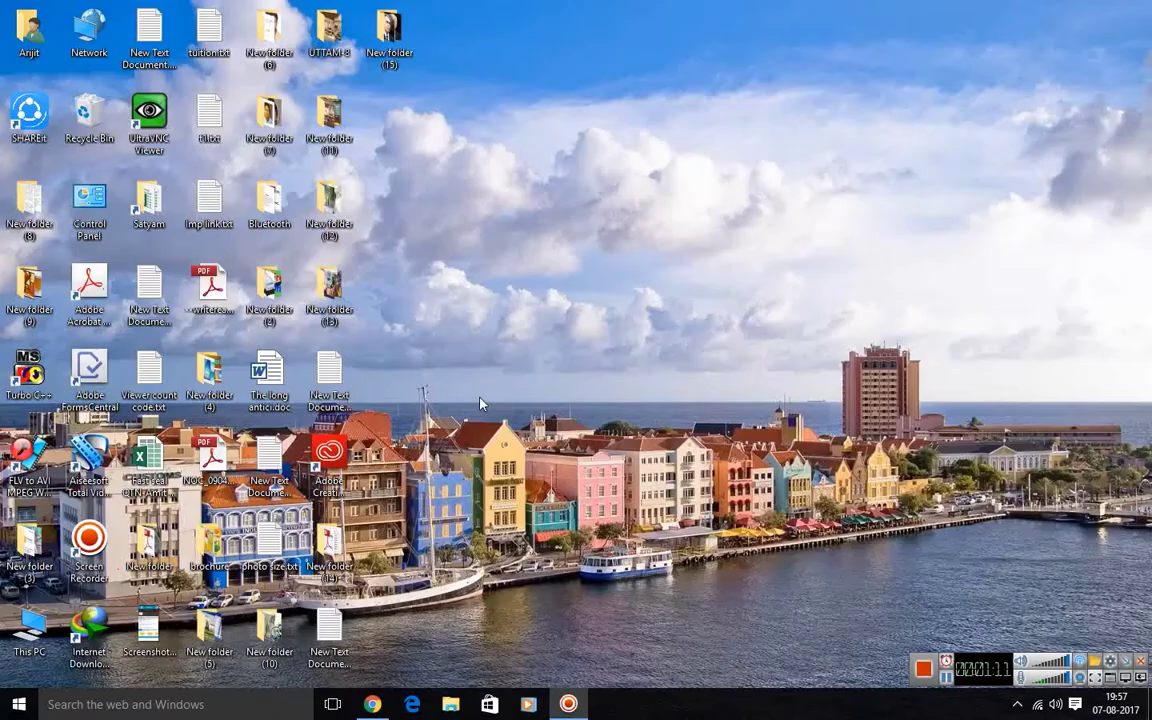
right_click(467, 329)
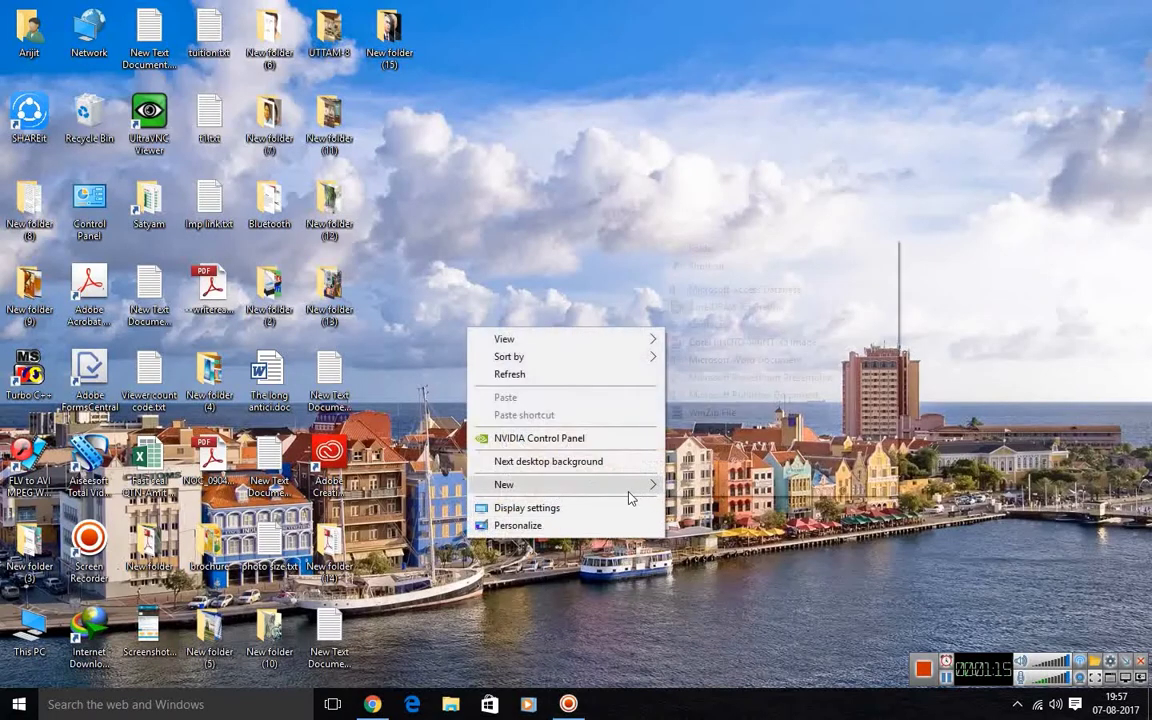
mouse_move(630, 494)
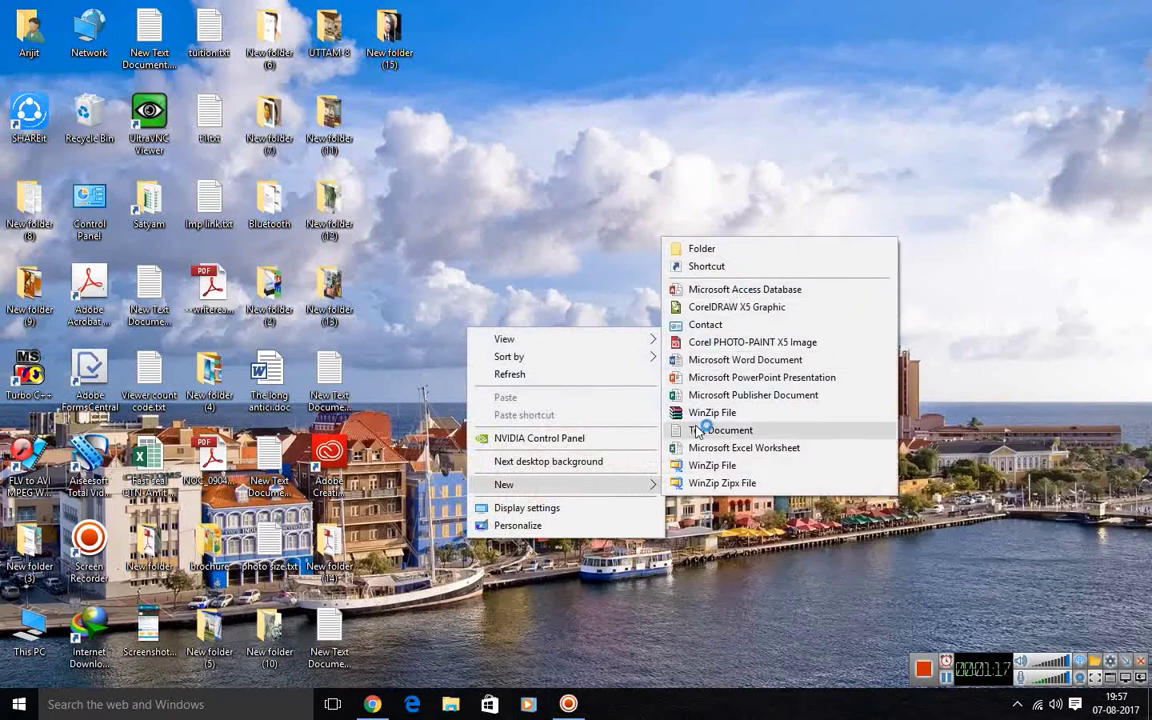
left_click(700, 430)
left_click(600, 343)
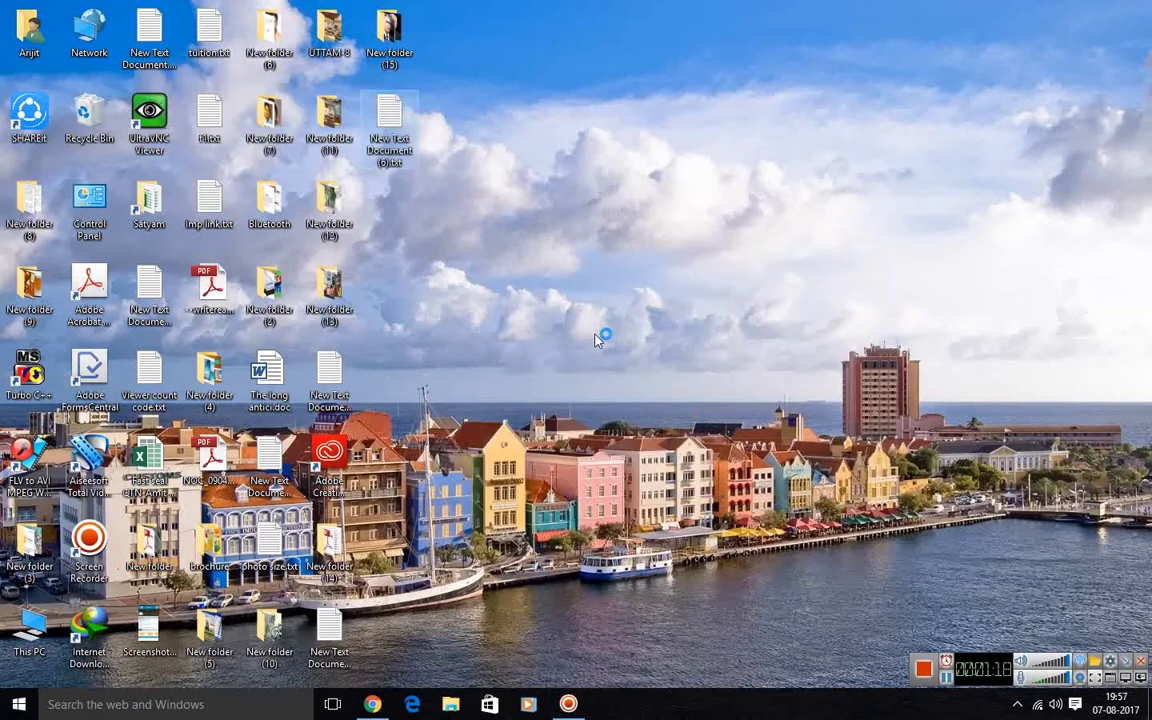
double_click(408, 145)
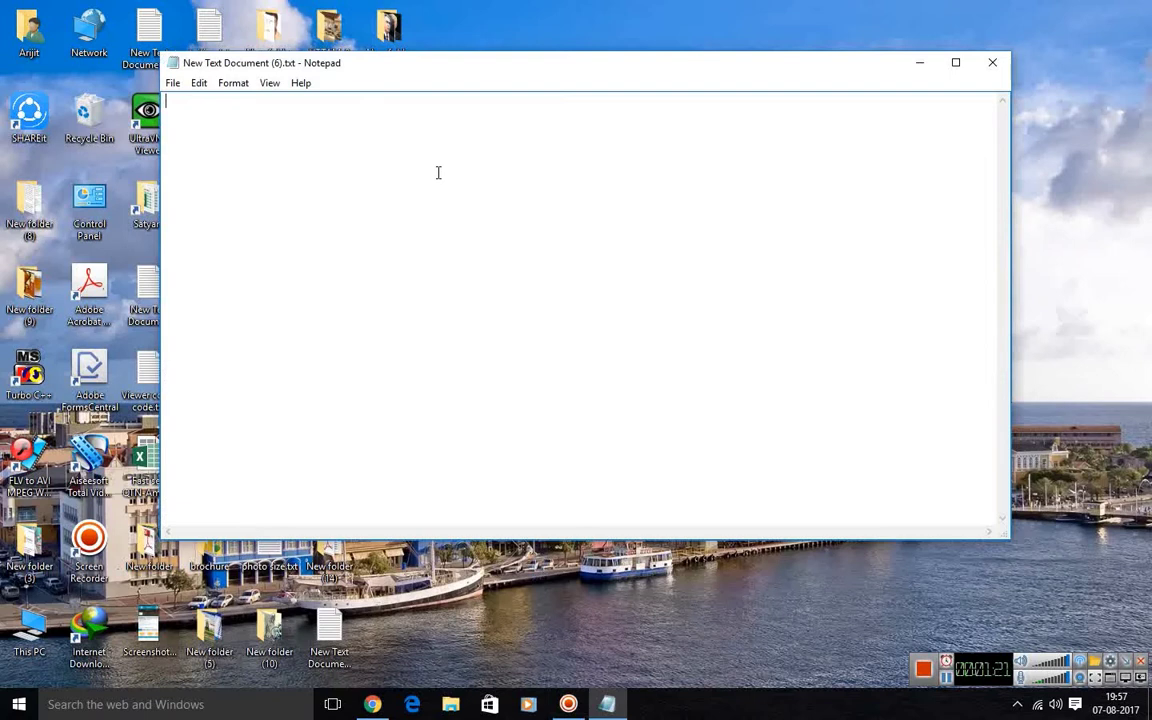
key("ctrl+v")
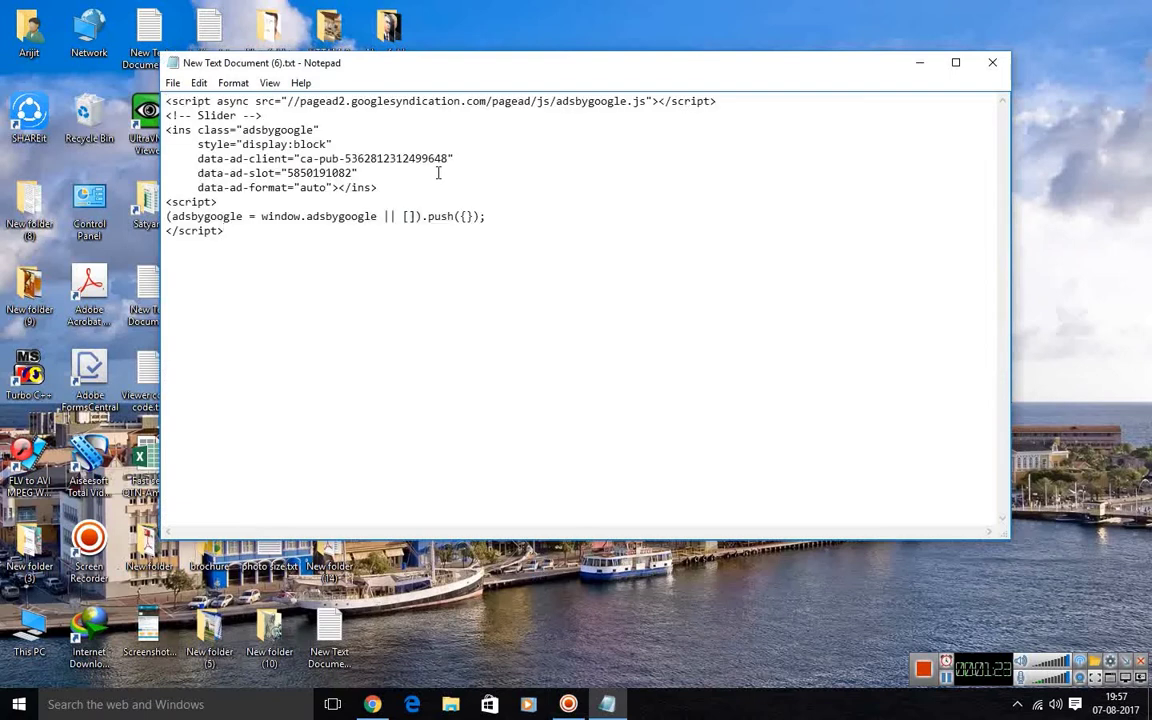
left_click(987, 67)
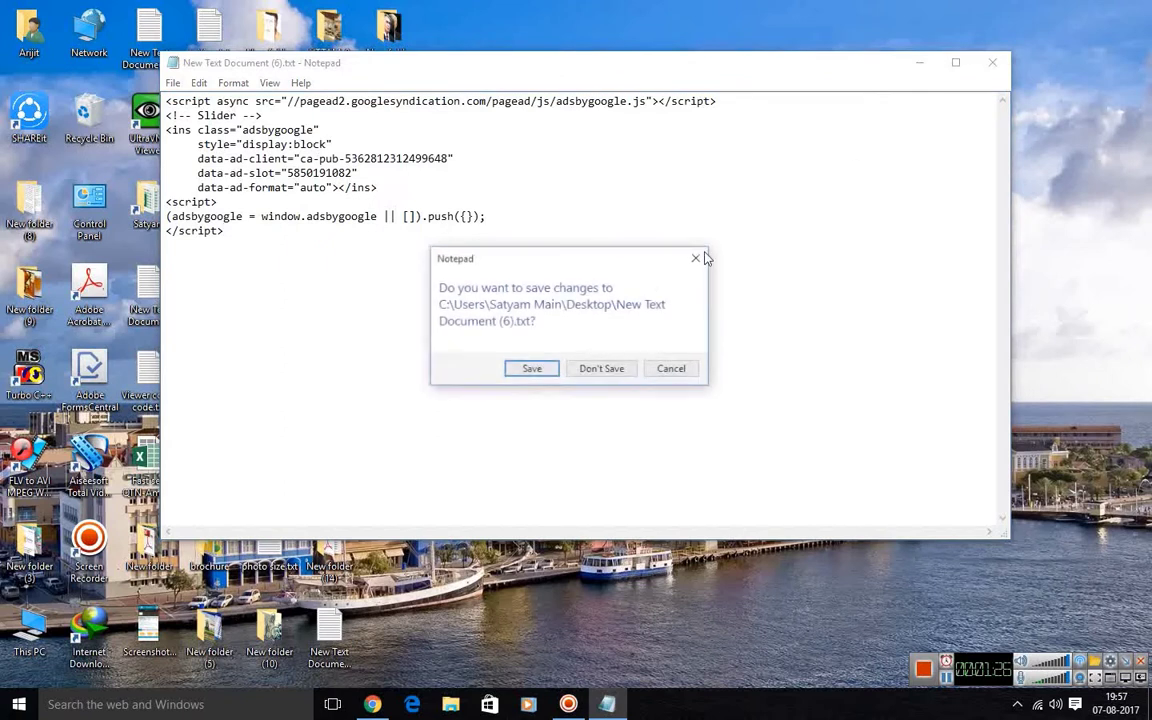
left_click(529, 369)
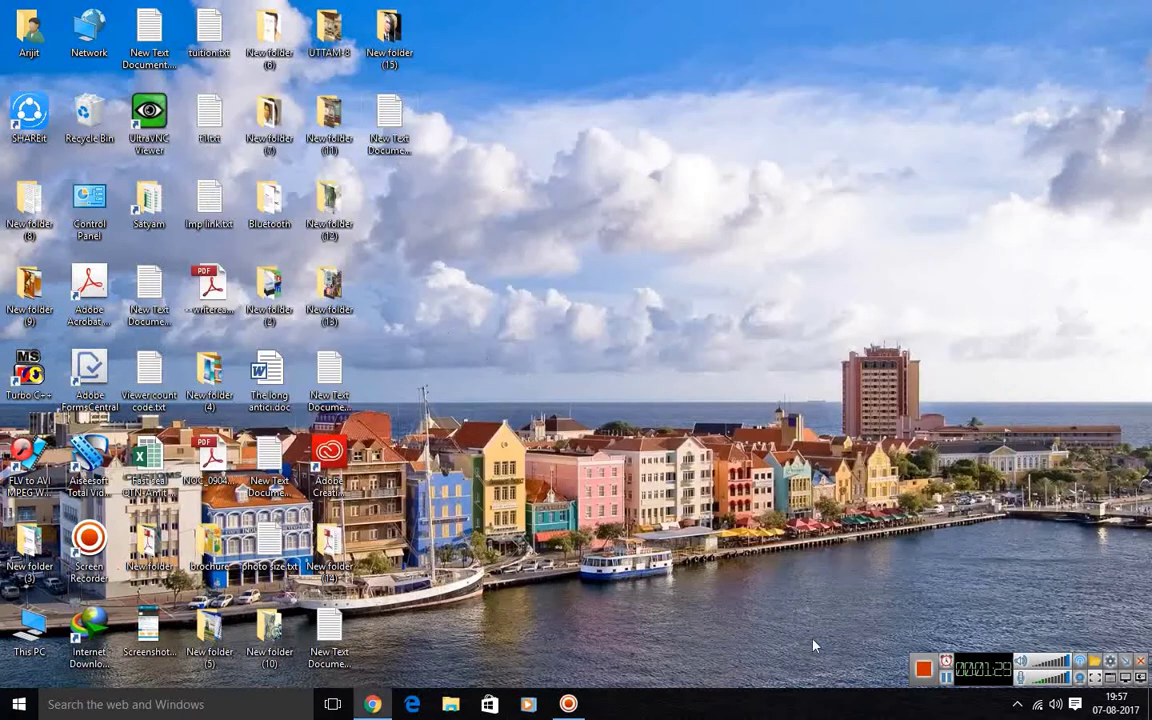
Step: Return to Chrome and sign in to Google with the blog's account, entering the account password
left_click(372, 704)
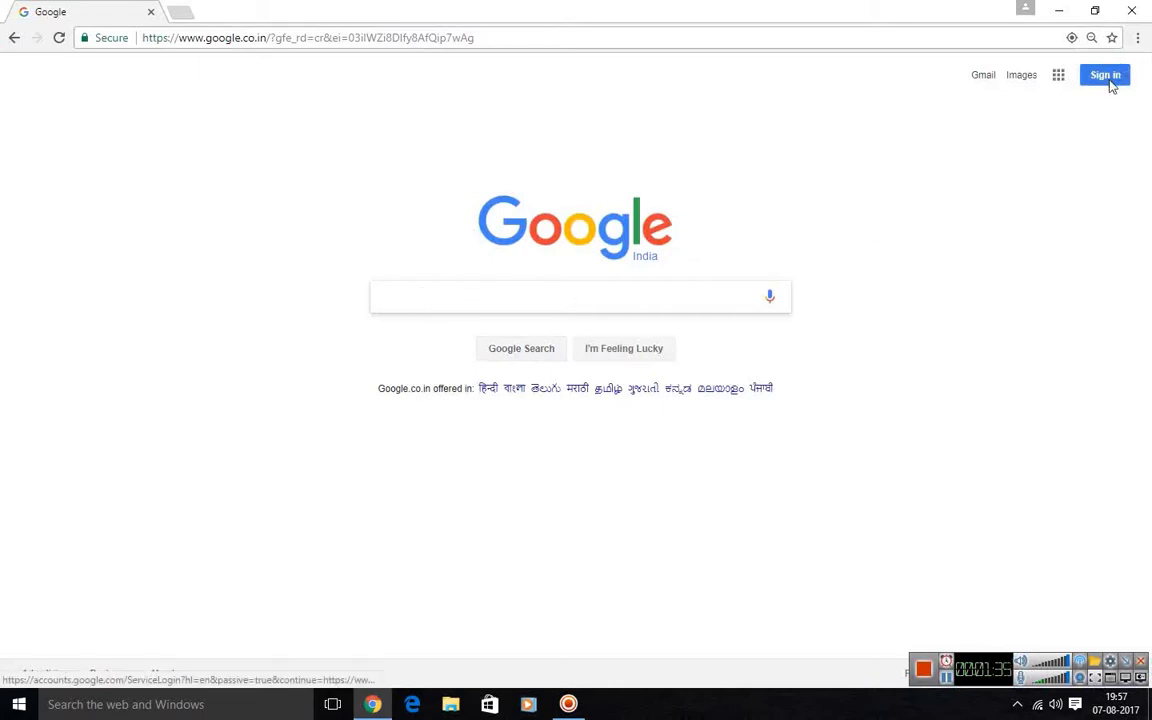
left_click(1109, 80)
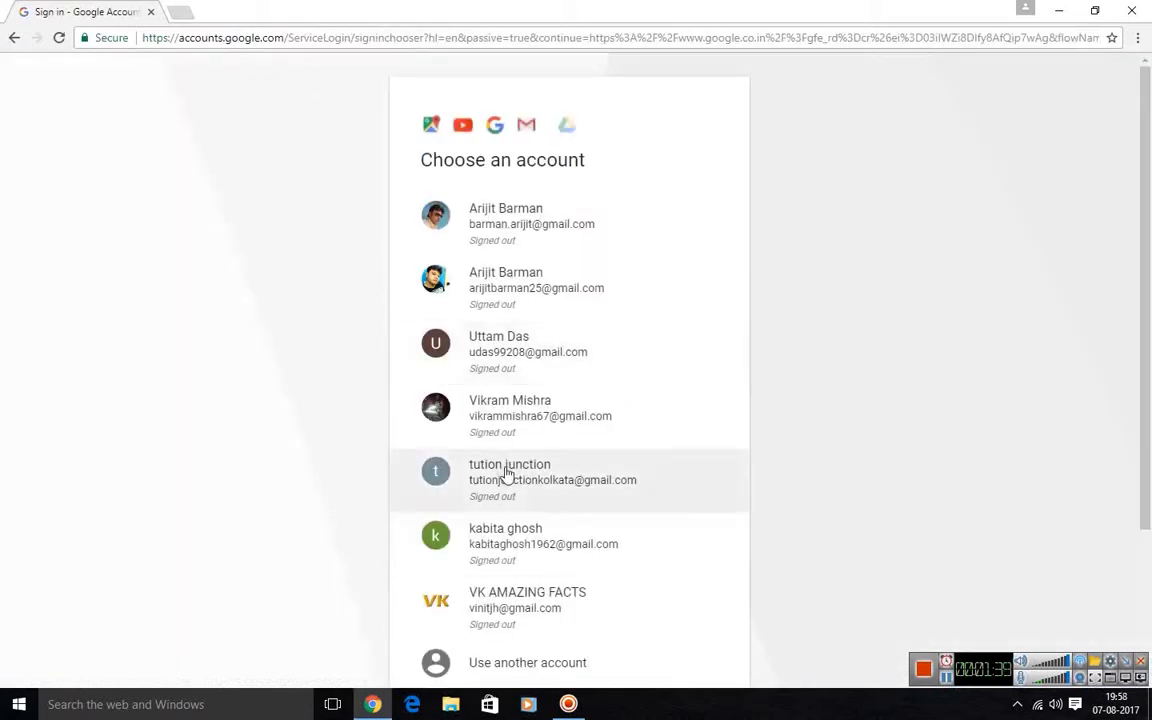
left_click(525, 480)
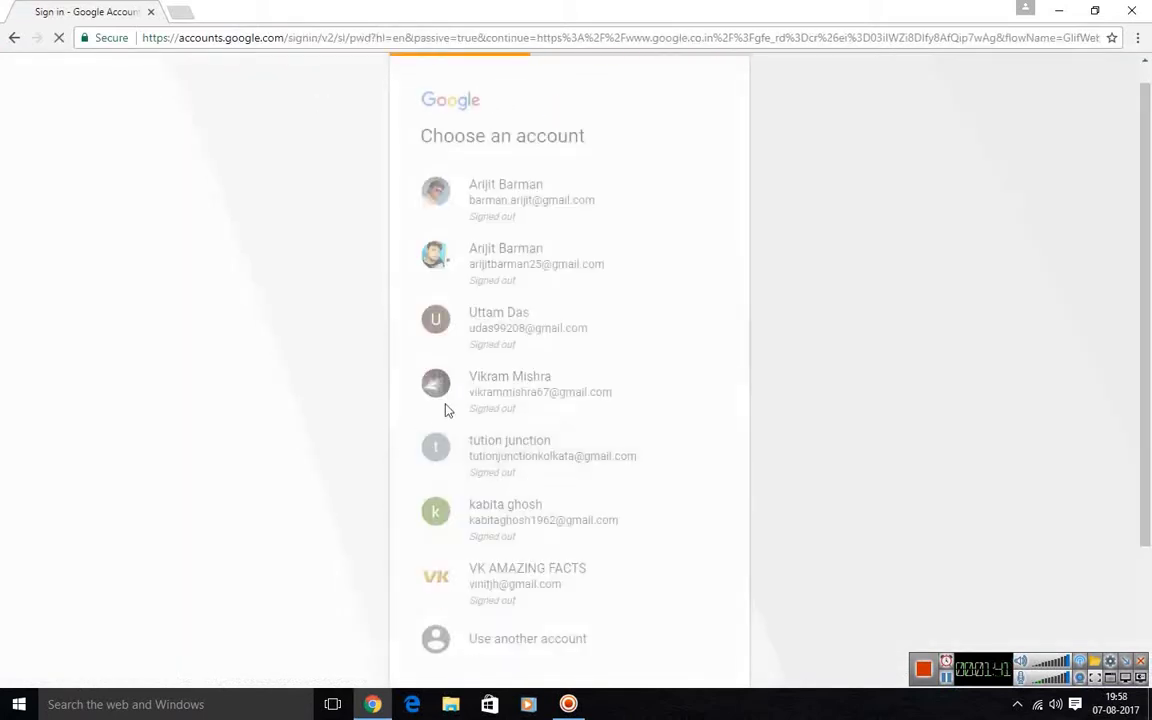
left_click(680, 425)
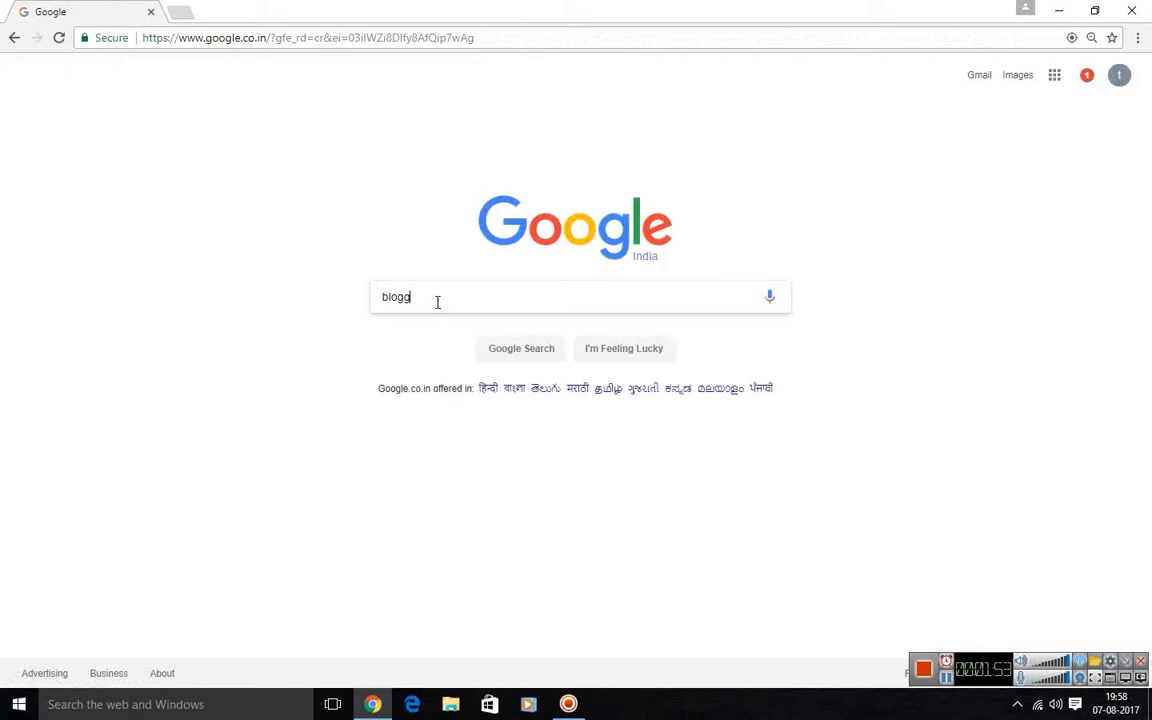
Step: Search Google for blogger, then open the Tuition Junction blog's Layout page on Blogger.com
left_click(525, 352)
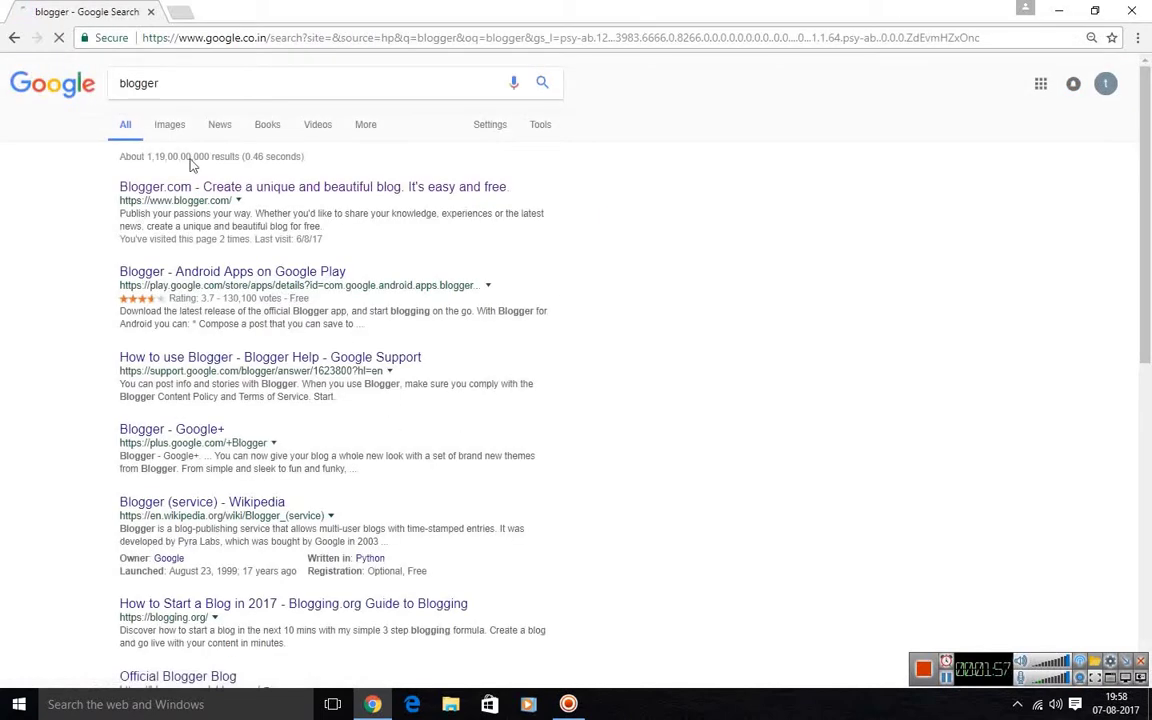
left_click(229, 188)
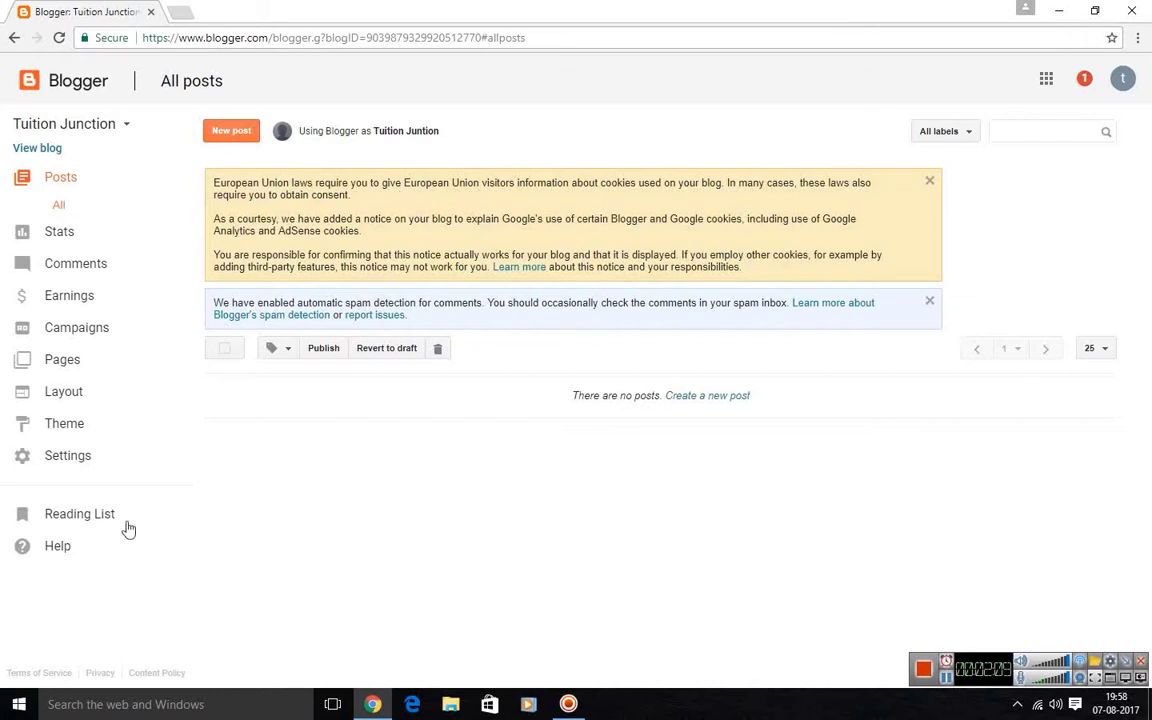
left_click(70, 399)
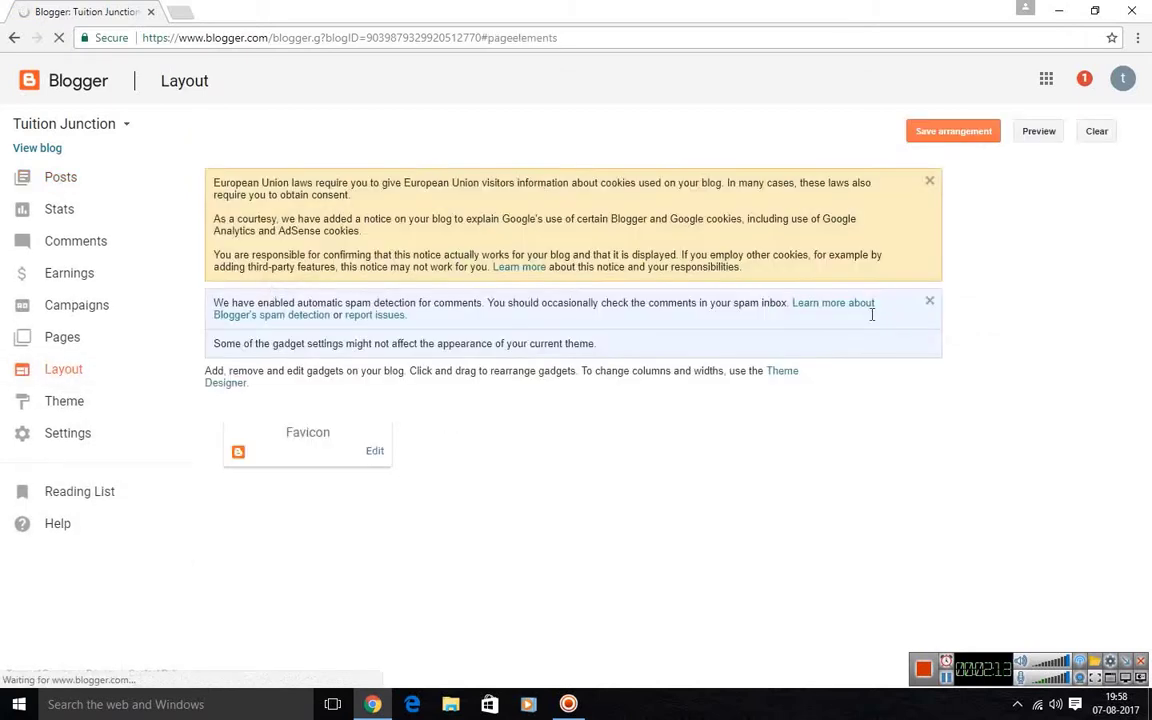
scroll(872, 458, "down", 3)
scroll(875, 459, "up", 2)
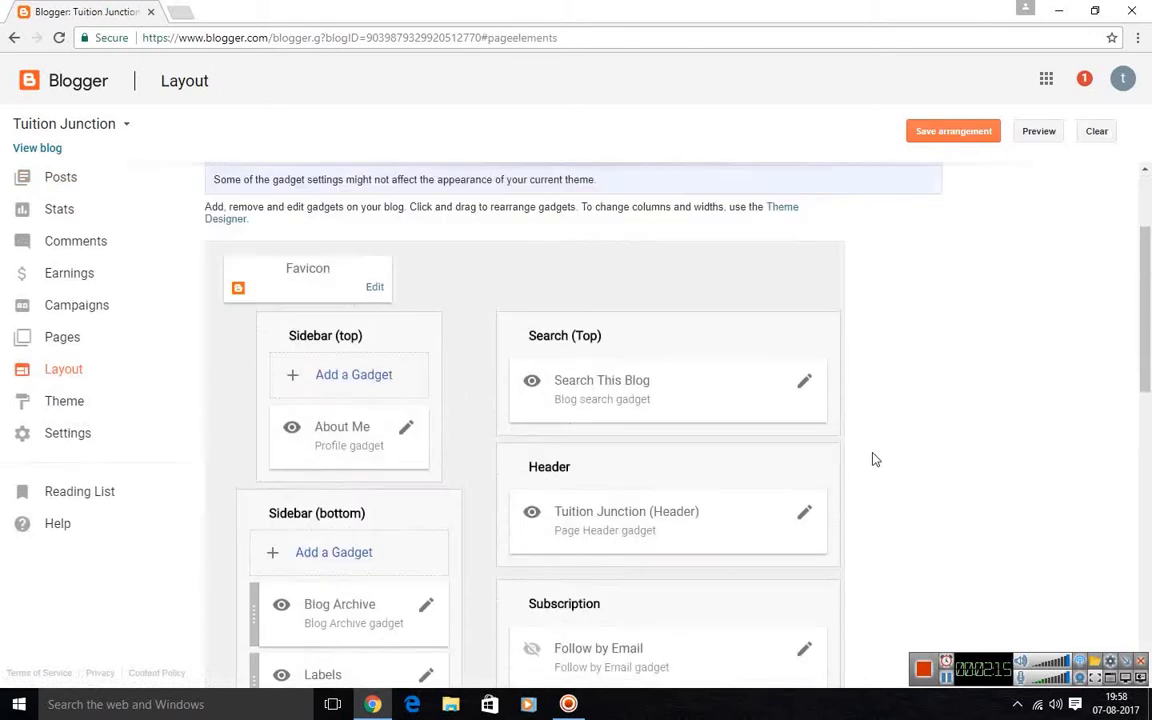
scroll(872, 460, "down", 4)
scroll(869, 465, "up", 2)
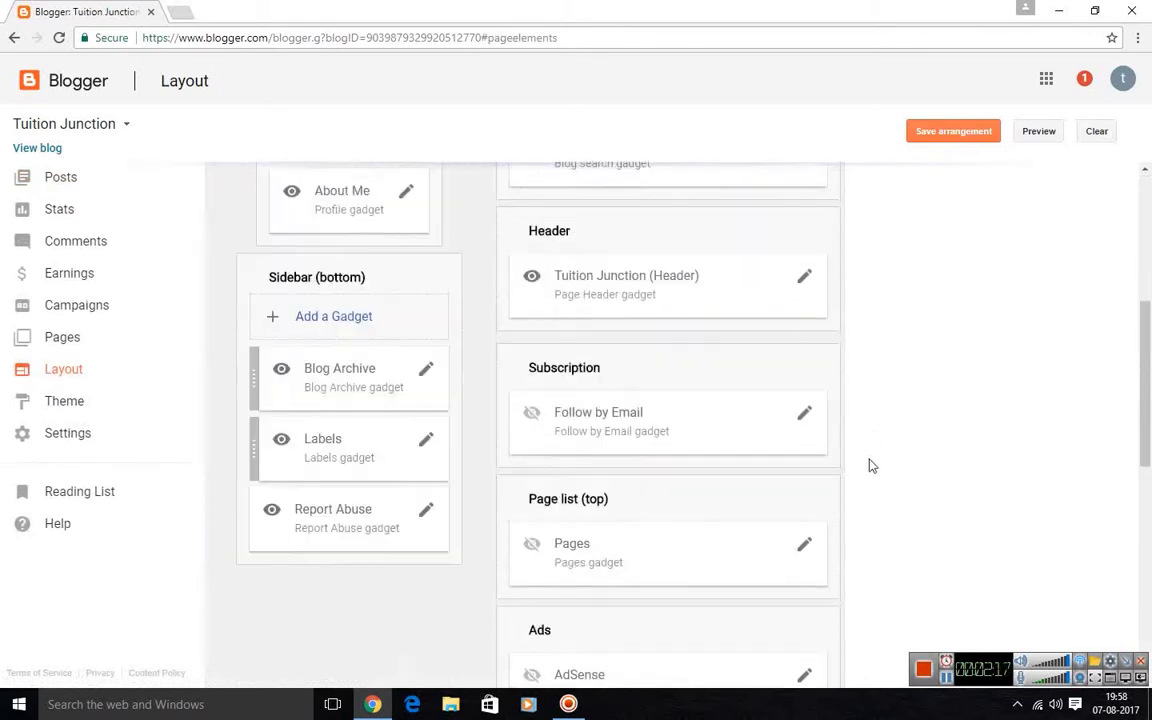
scroll(872, 465, "up", 2)
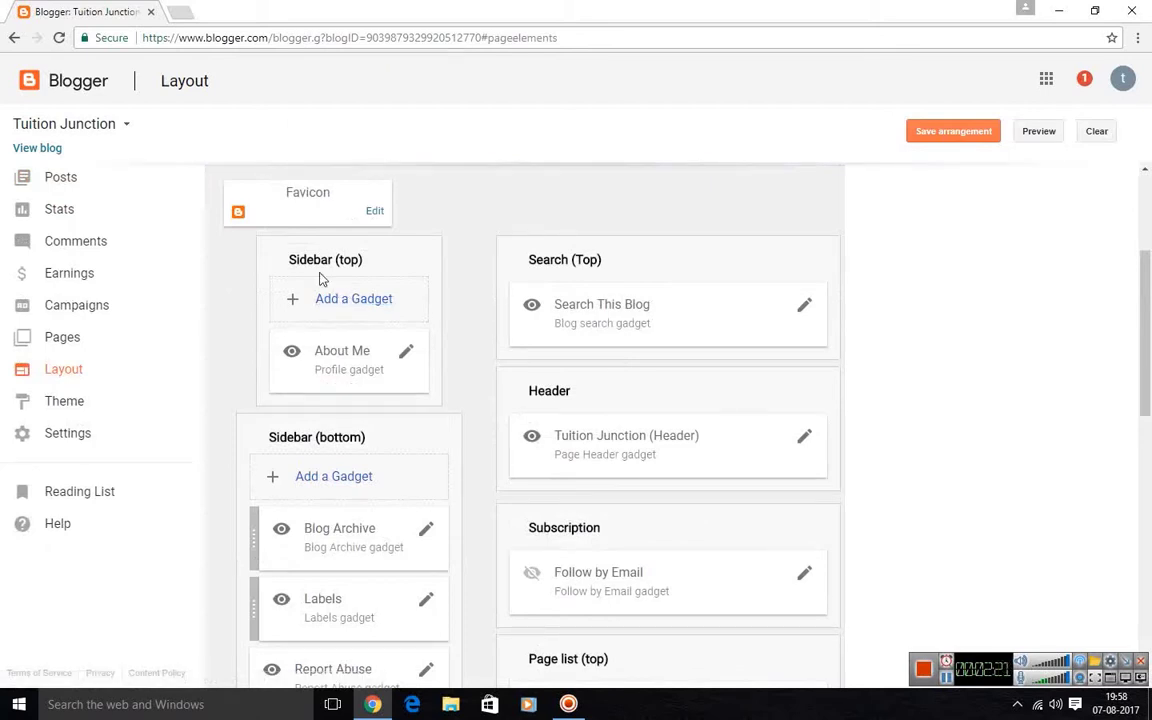
scroll(562, 418, "down", 2)
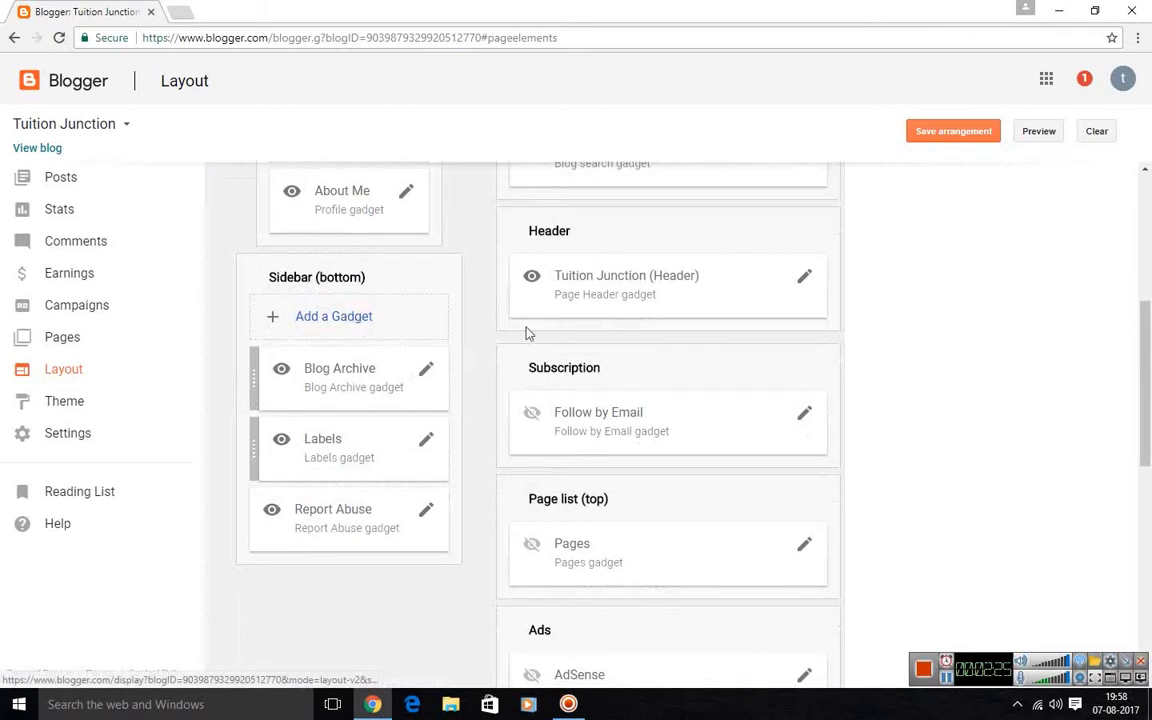
left_click(335, 318)
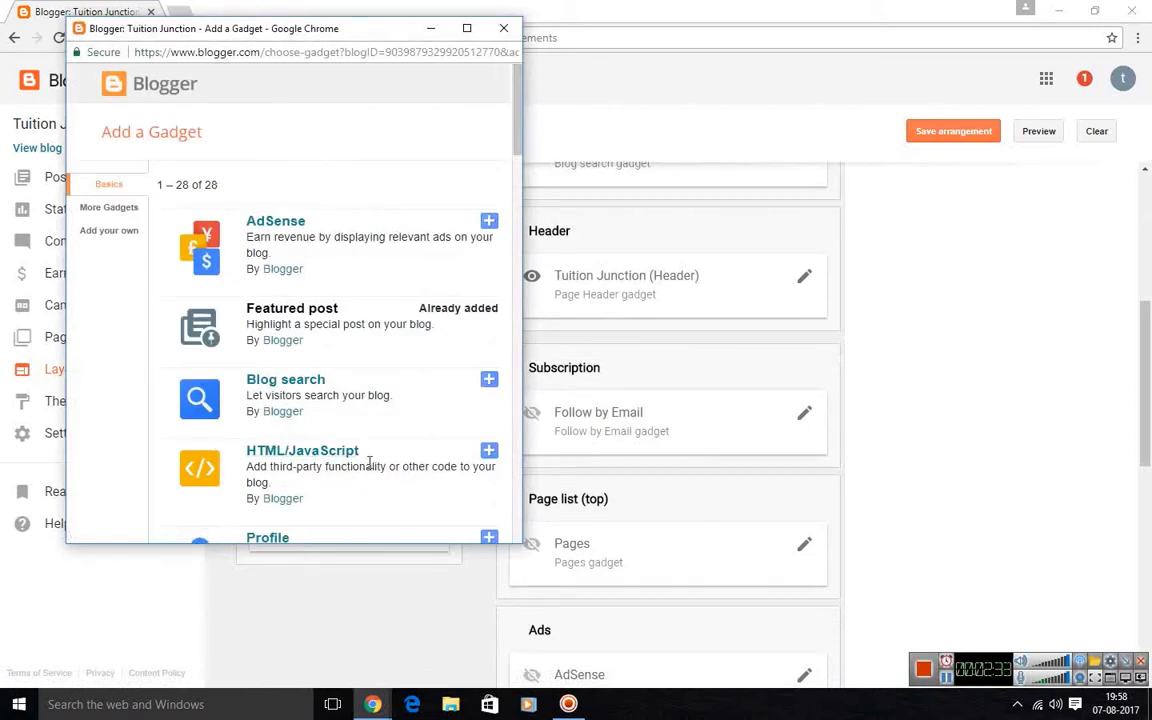
scroll(509, 175, "down", 3)
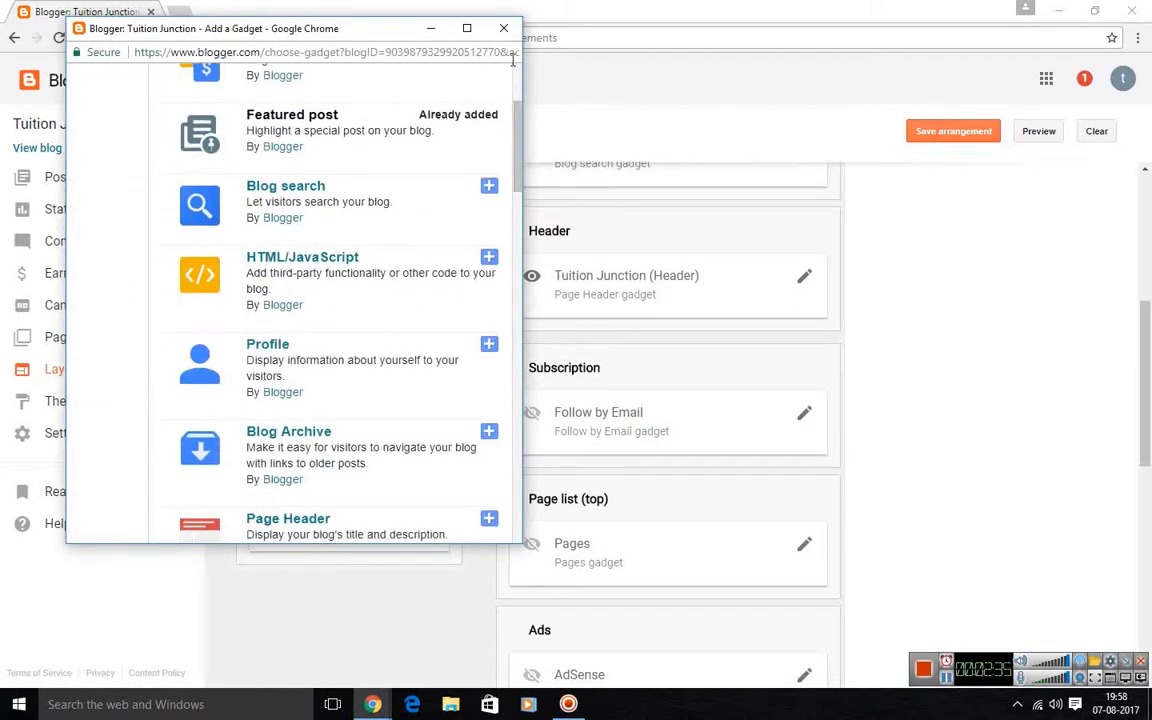
left_click(503, 28)
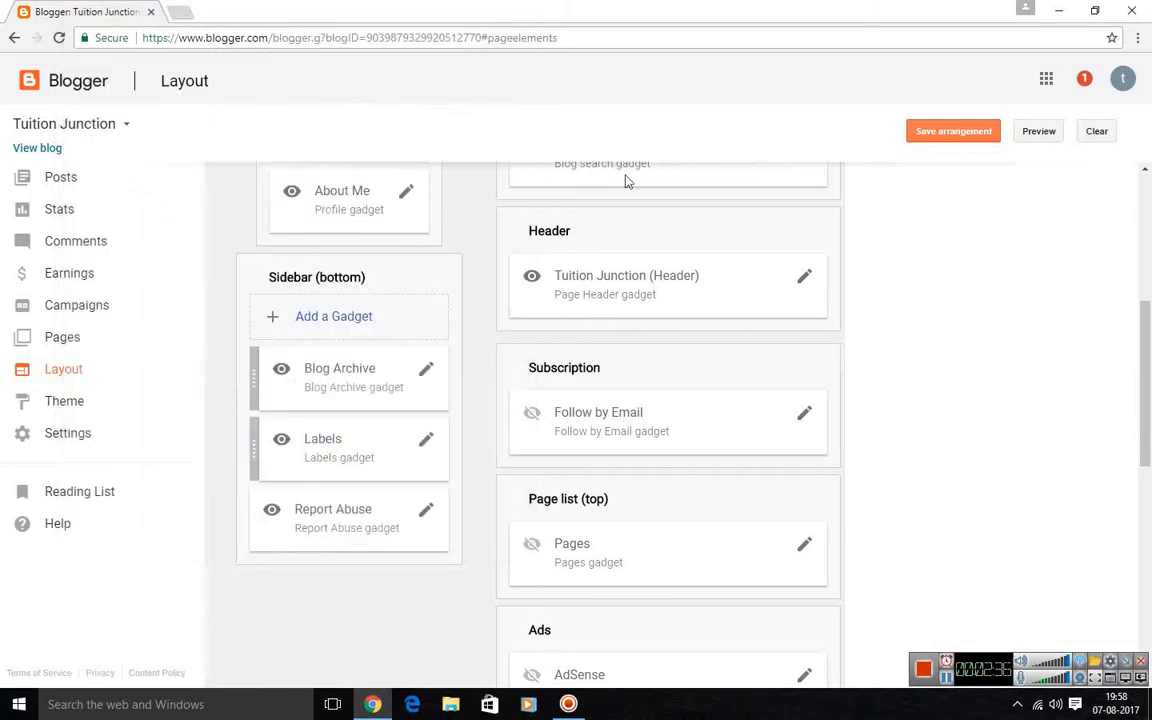
Step: Add an HTML/JavaScript gadget to Sidebar (bottom), title it Ad and paste the Slider ad code as its content
left_click(334, 316)
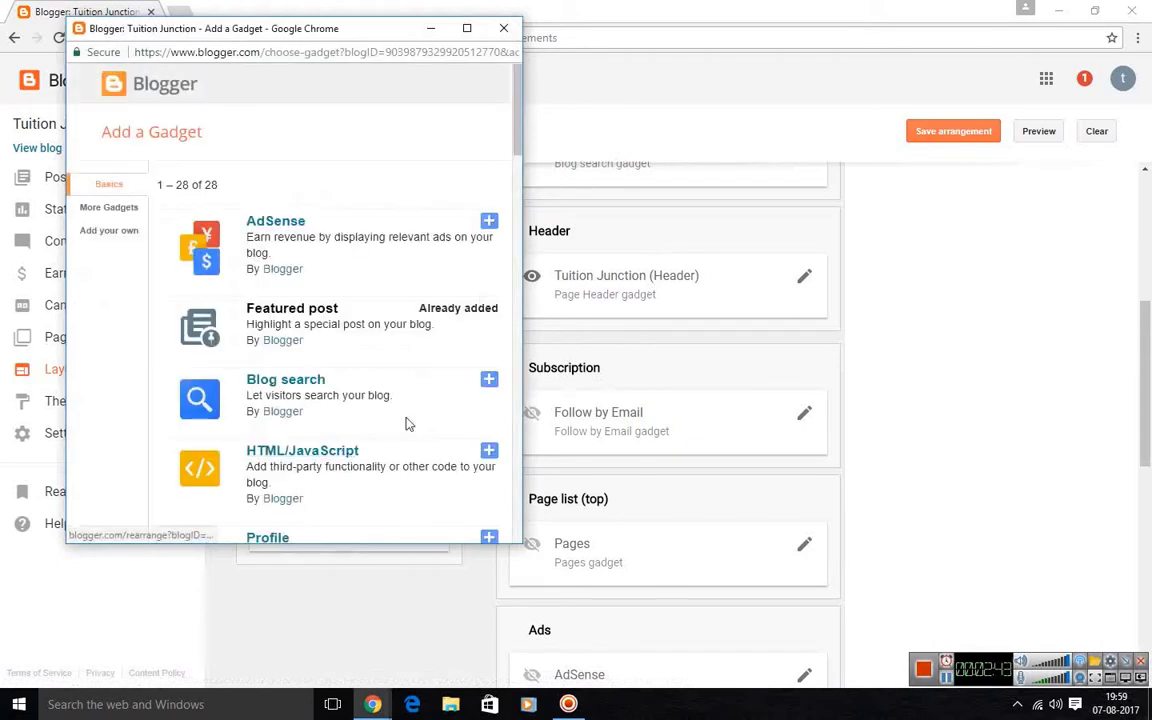
left_click_drag(515, 138, 514, 170)
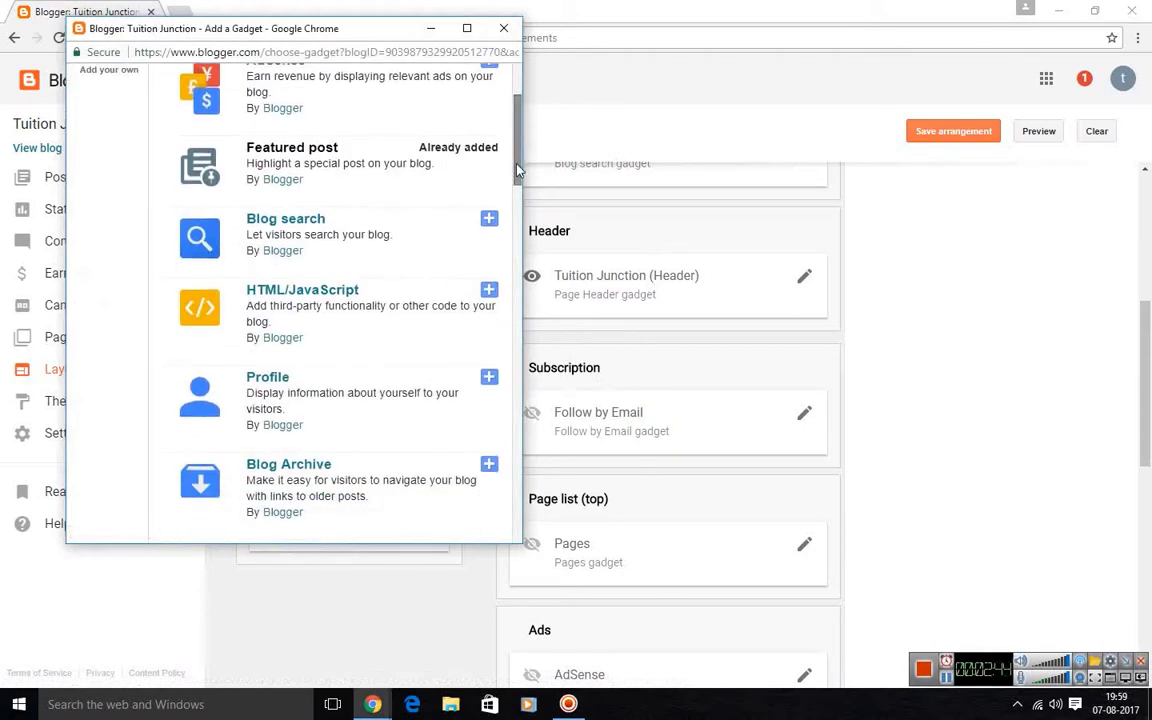
left_click(336, 295)
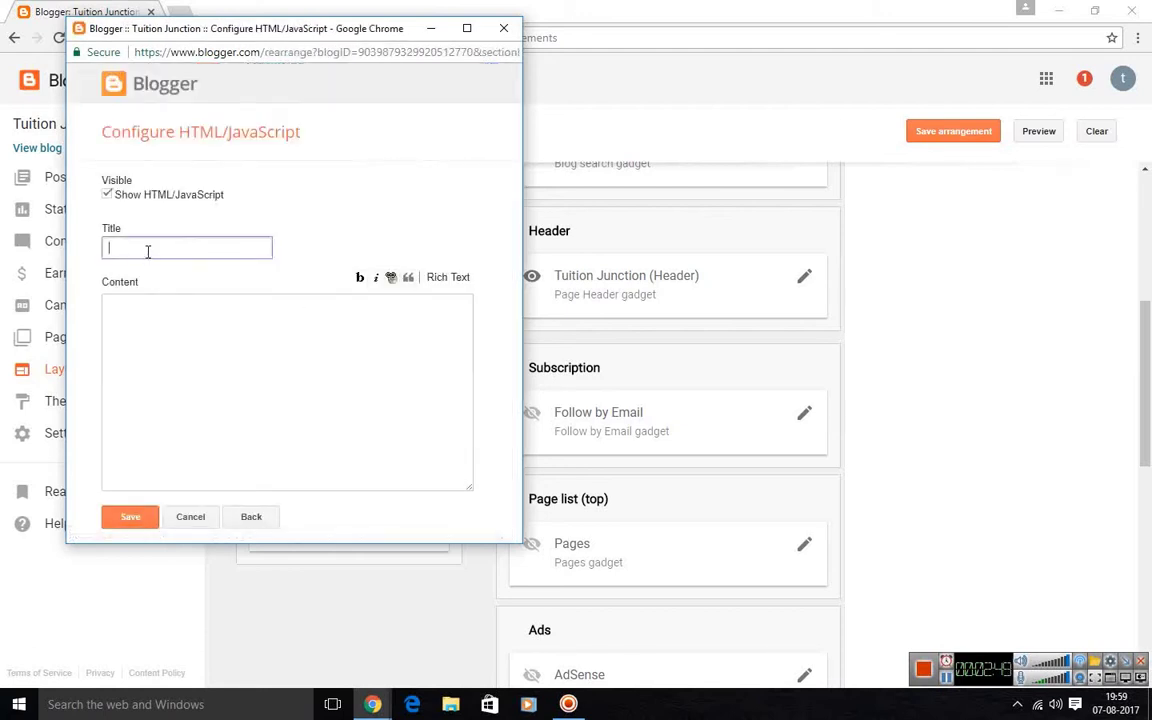
type("Ad")
left_click(237, 323)
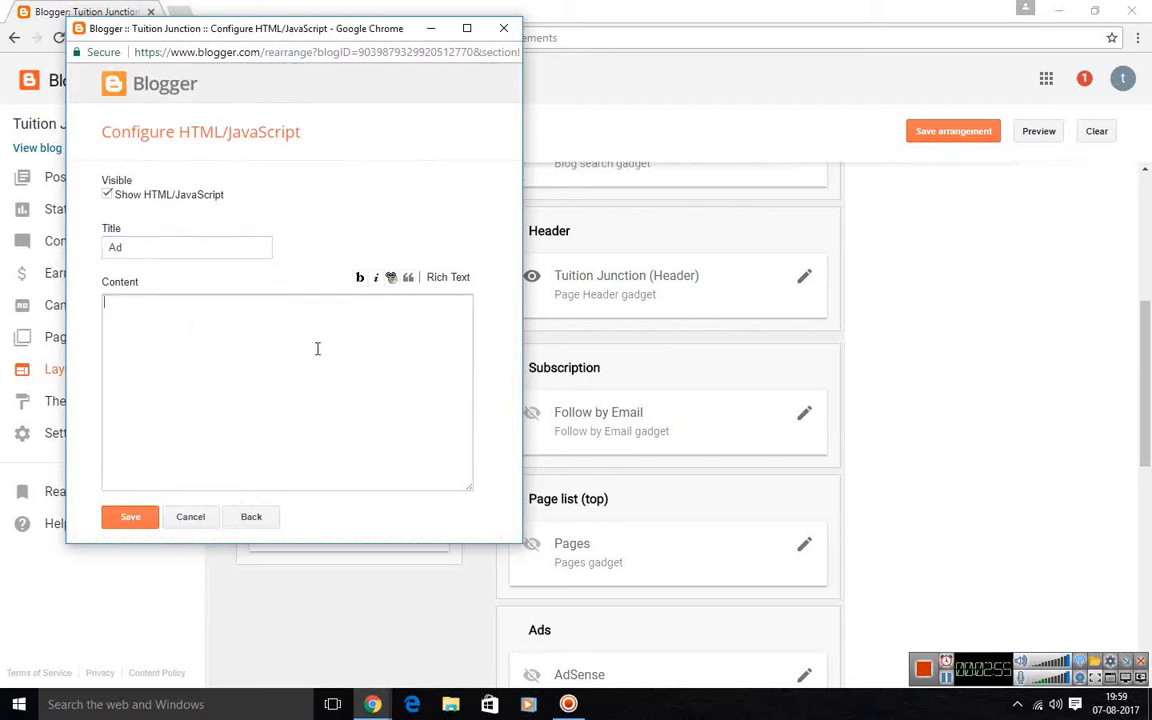
key("ctrl+v")
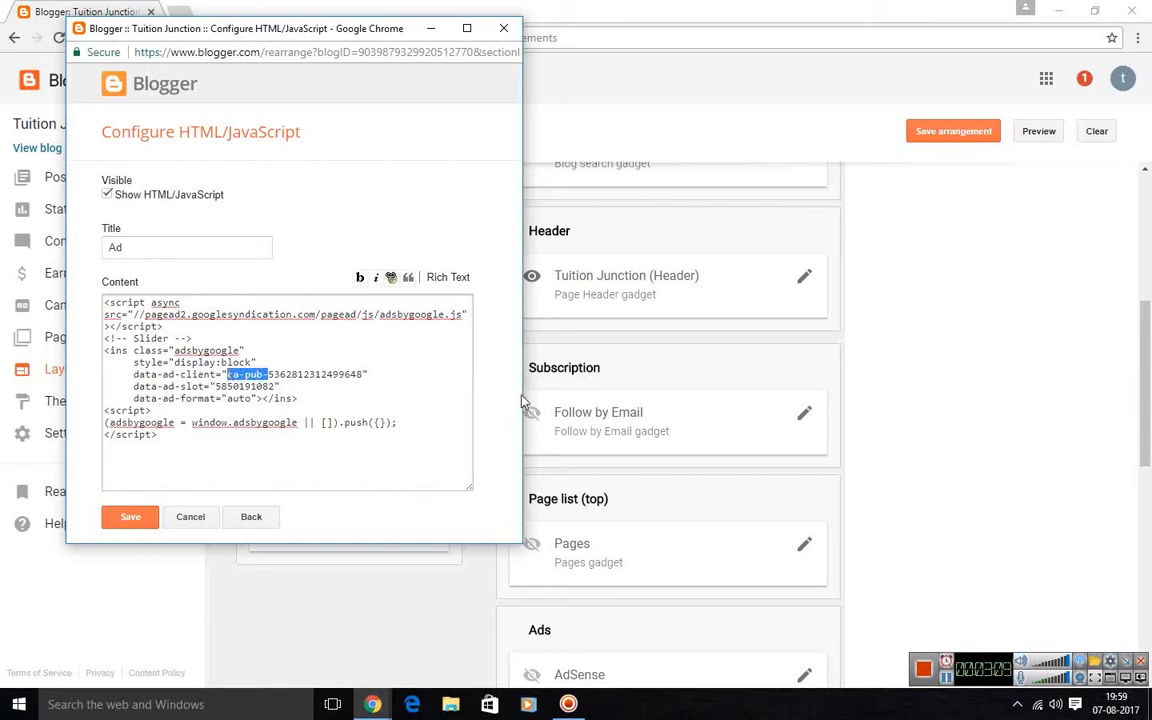
Step: Delete the "ca-pub-" prefix and the data-ad-slot attribute from the ad code, then save the gadget and the layout arrangement
key("Delete")
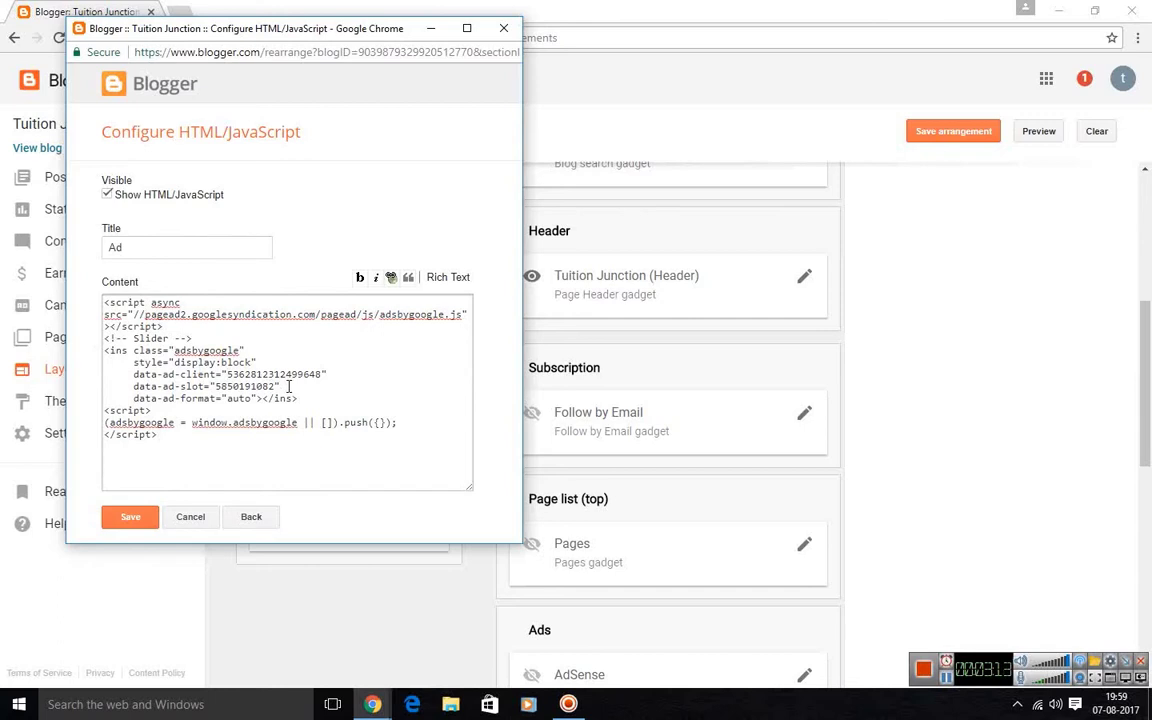
left_click_drag(289, 386, 124, 396)
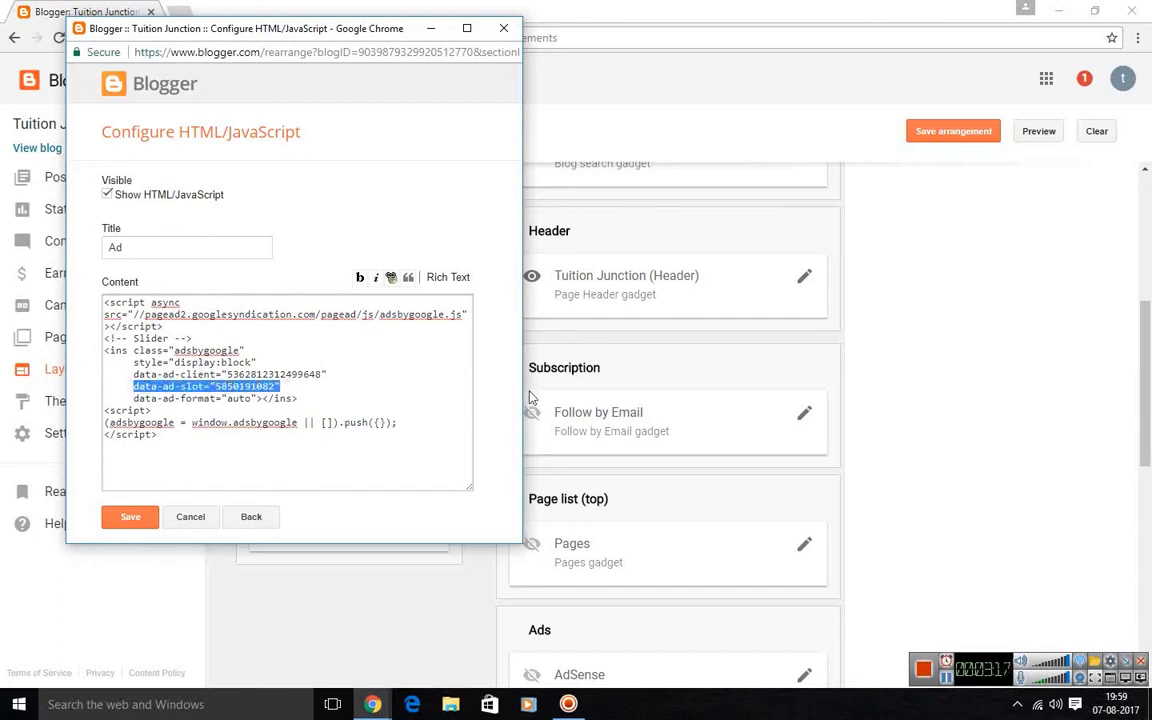
key("Delete")
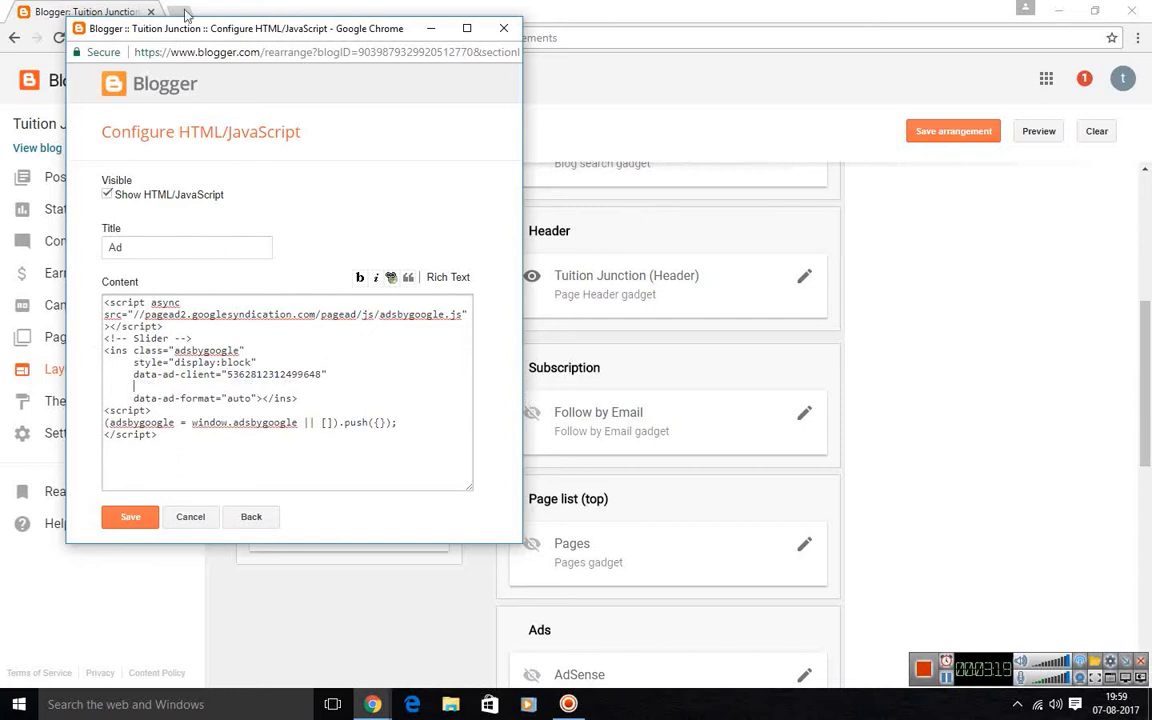
left_click(131, 518)
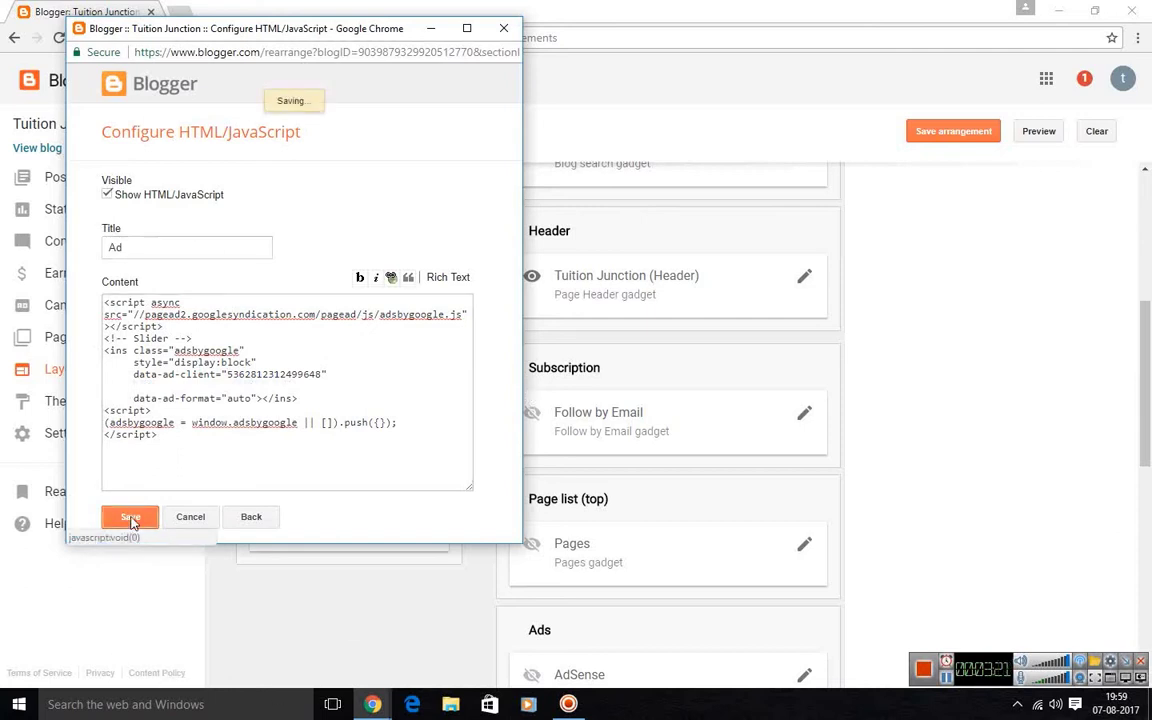
left_click(940, 138)
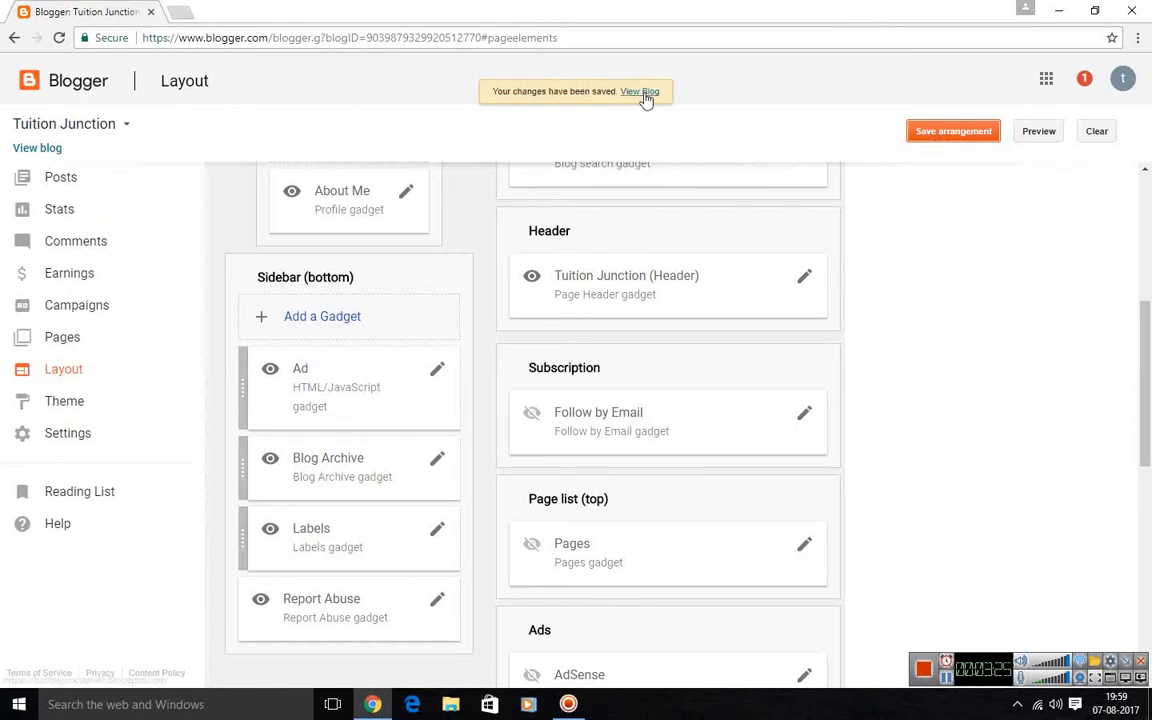
Step: Open the published Tuition Junction blog and examine how the ad is displayed in its sidebar
left_click(641, 92)
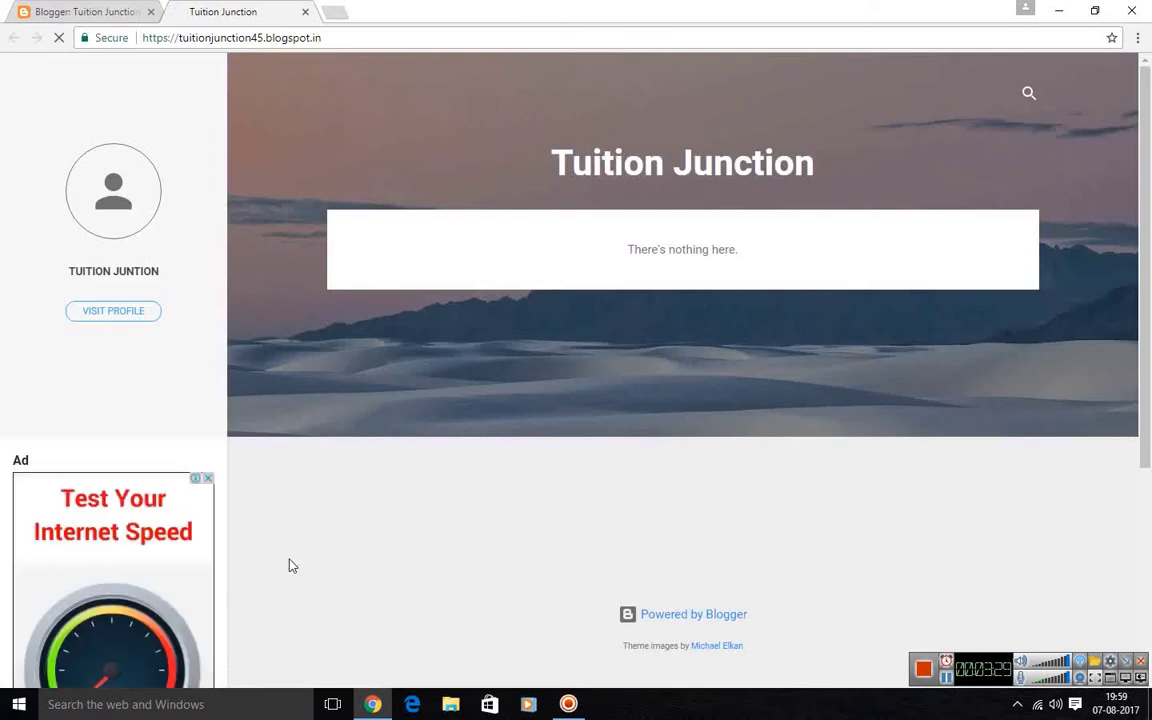
scroll(204, 611, "down", 3)
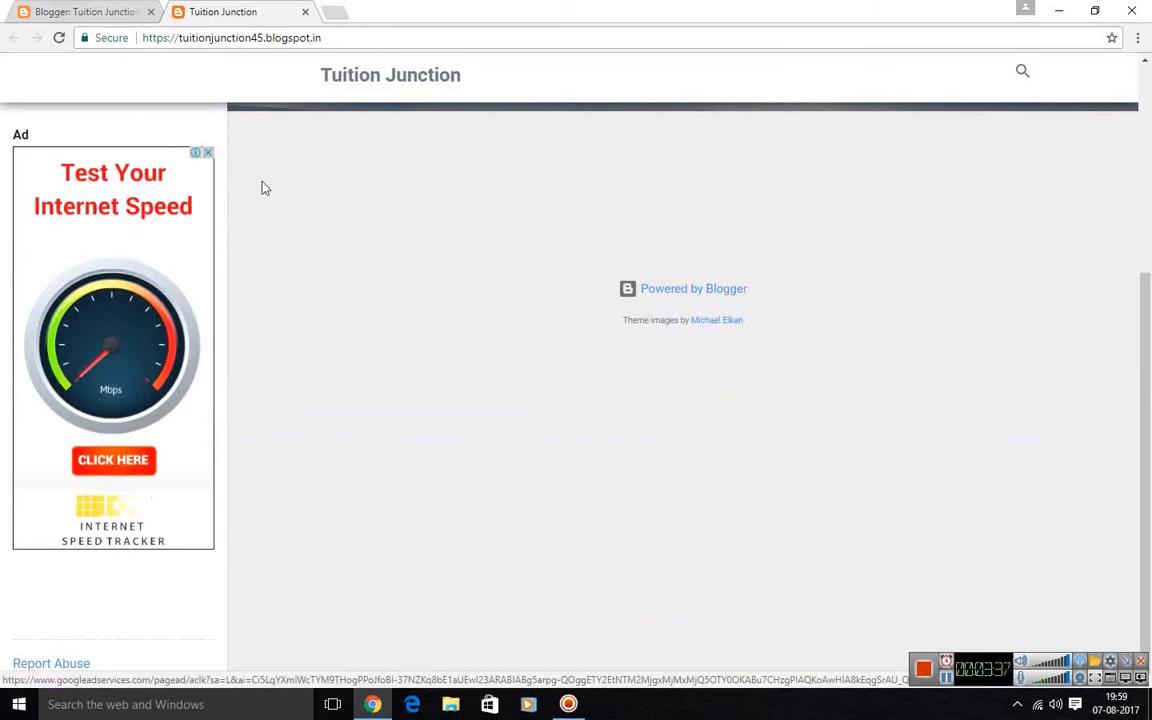
scroll(41, 393, "up", 4)
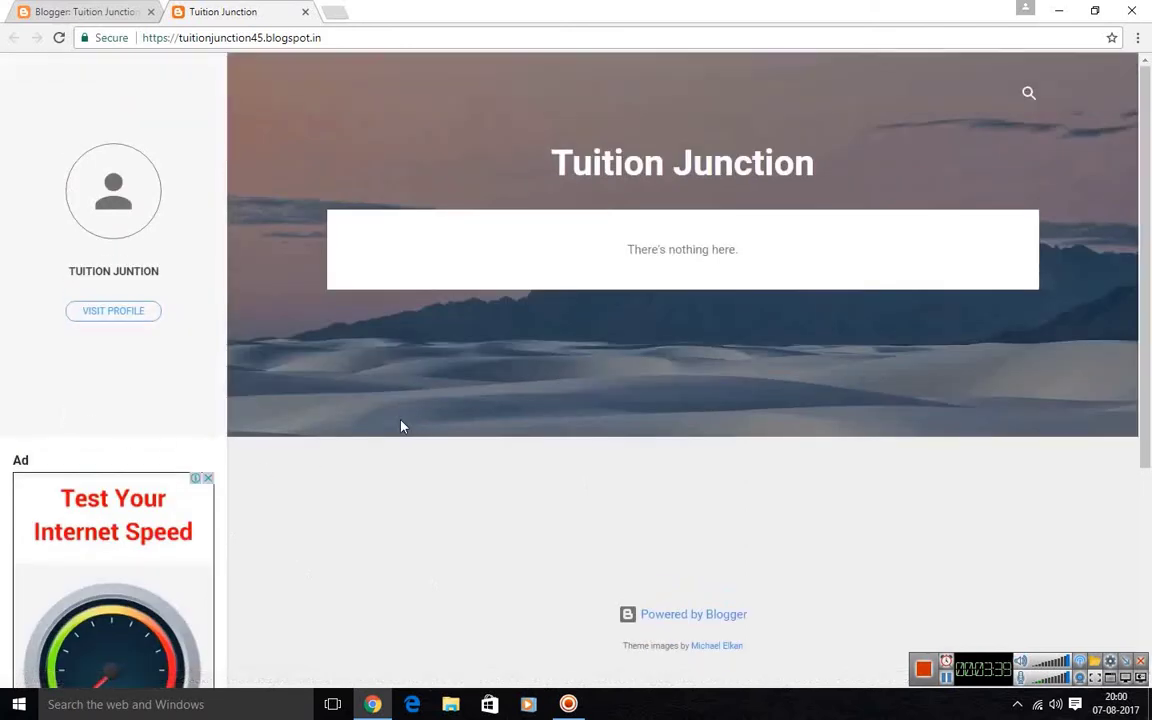
scroll(401, 427, "down", 3)
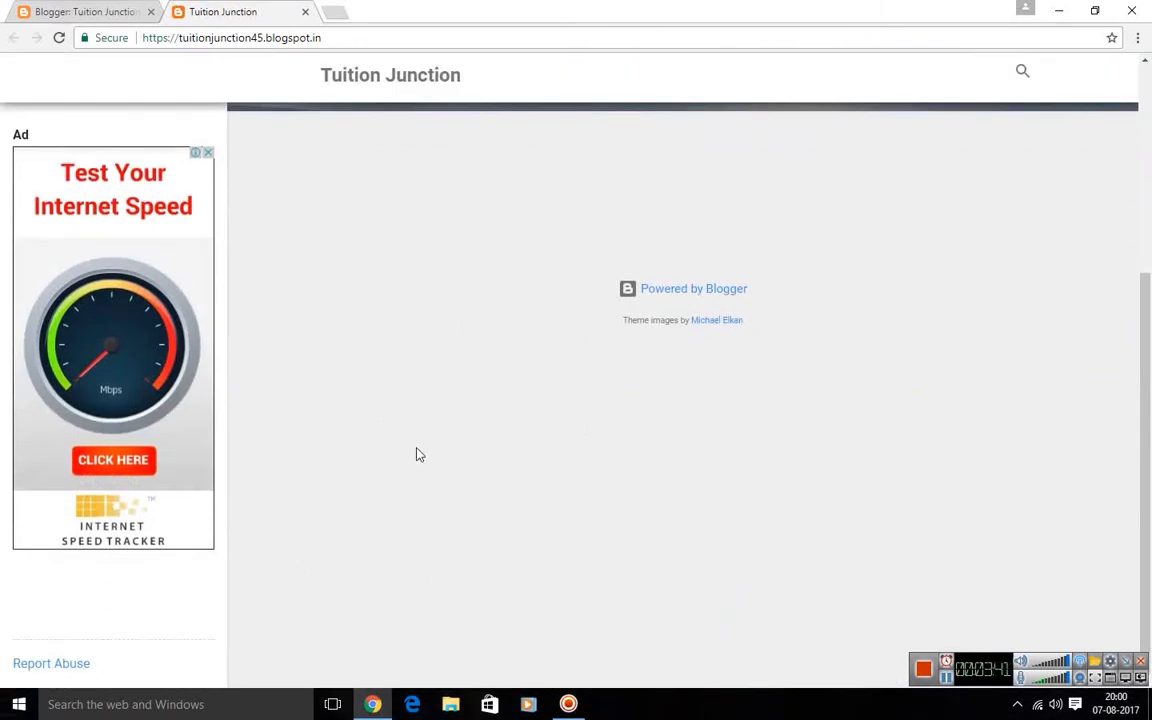
scroll(418, 452, "up", 2)
scroll(422, 453, "up", 2)
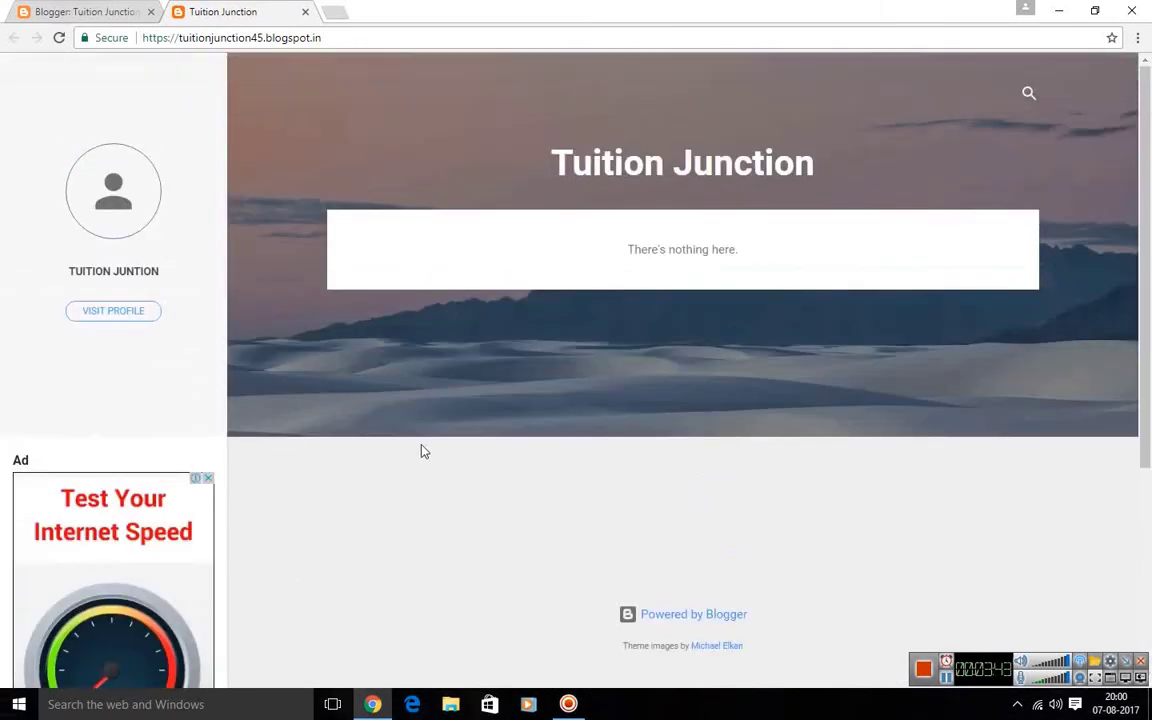
scroll(424, 448, "down", 3)
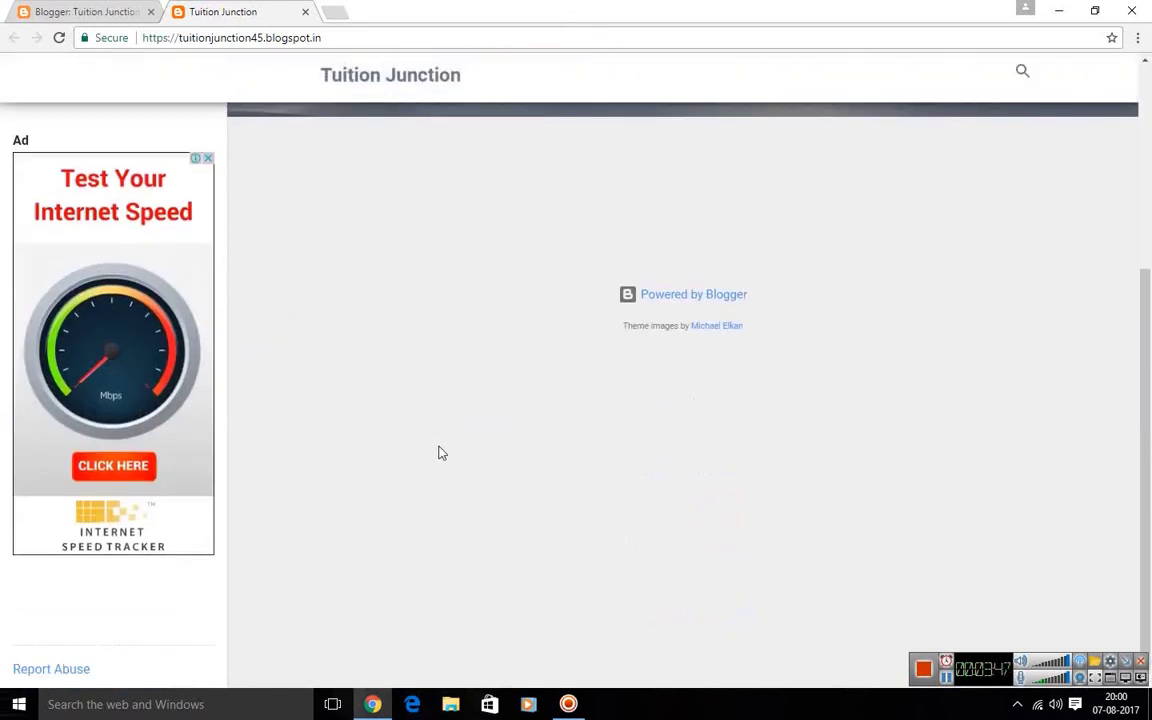
scroll(442, 453, "up", 3)
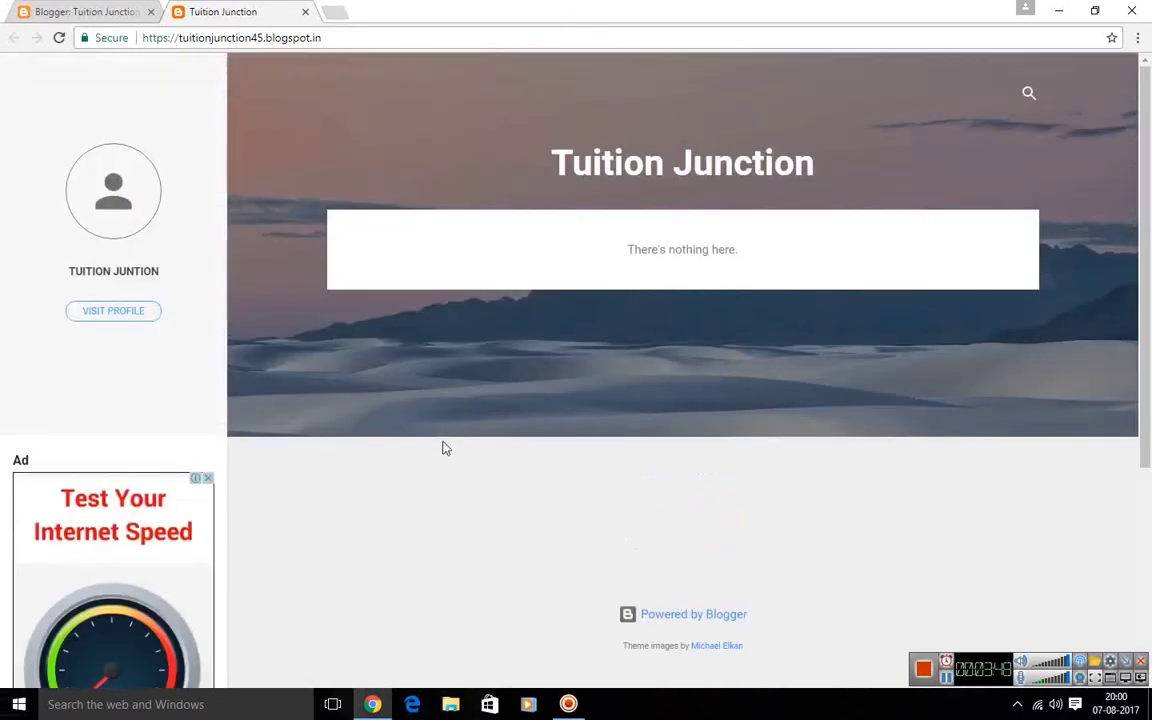
Step: Close the published blog and the Blogger Layout page, keeping only a new blank browser tab open
left_click(306, 12)
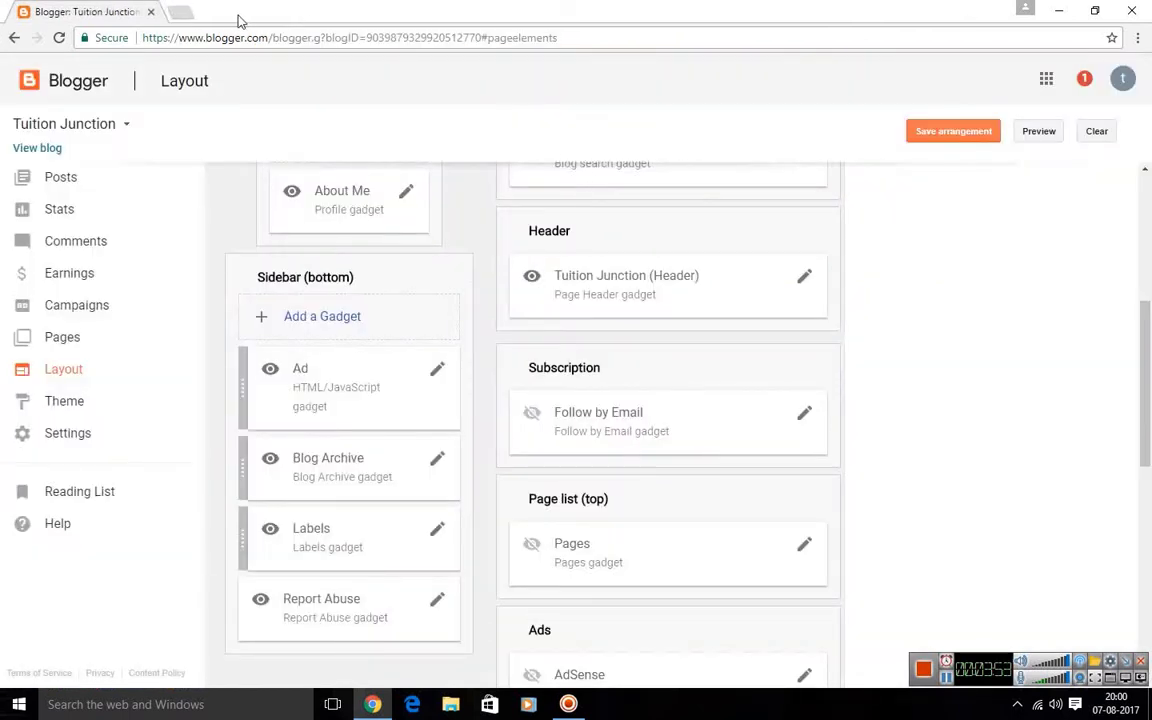
left_click(182, 12)
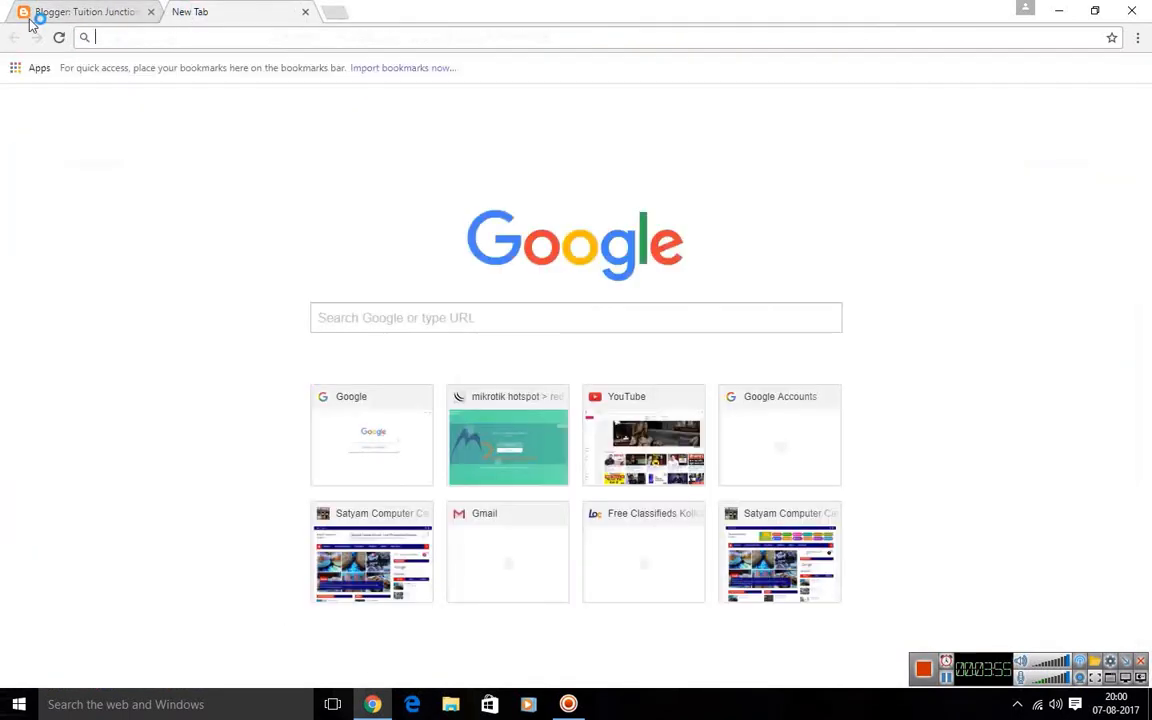
left_click(95, 12)
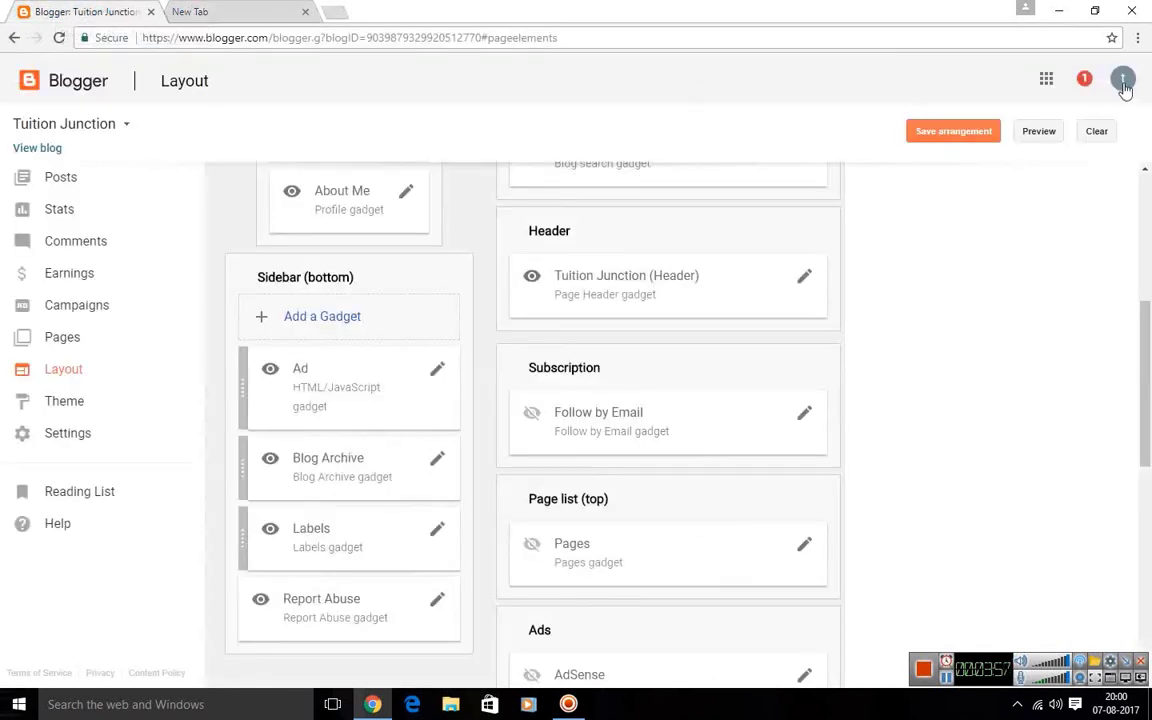
left_click(151, 12)
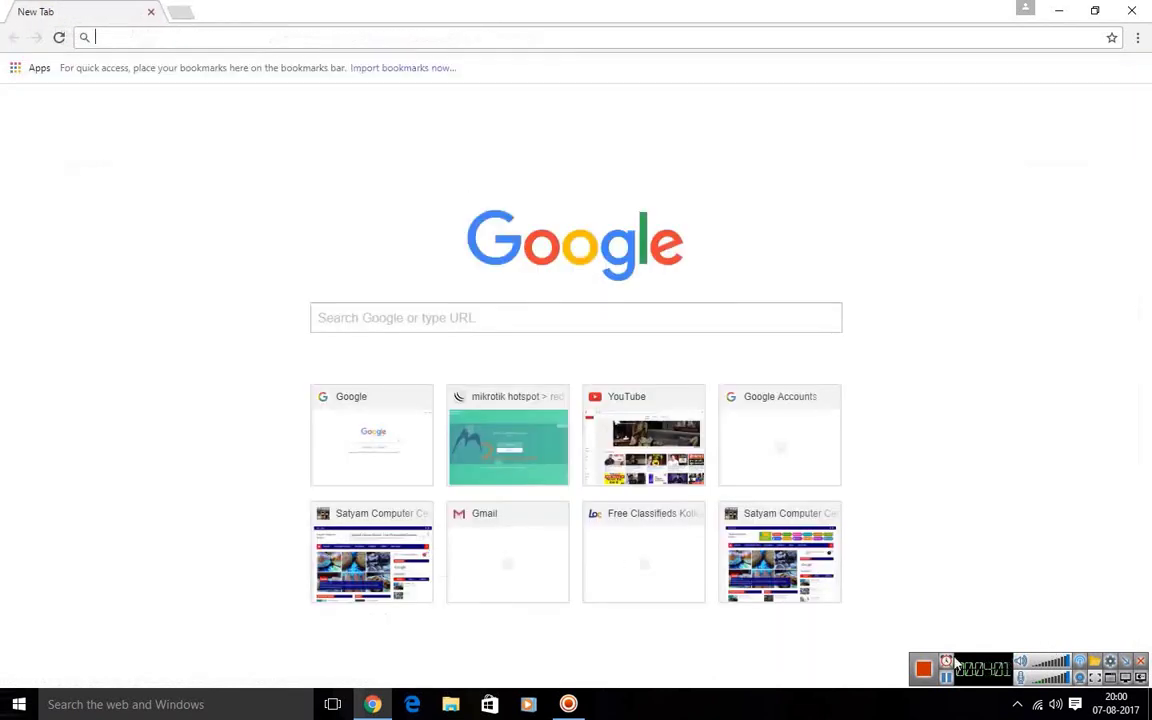